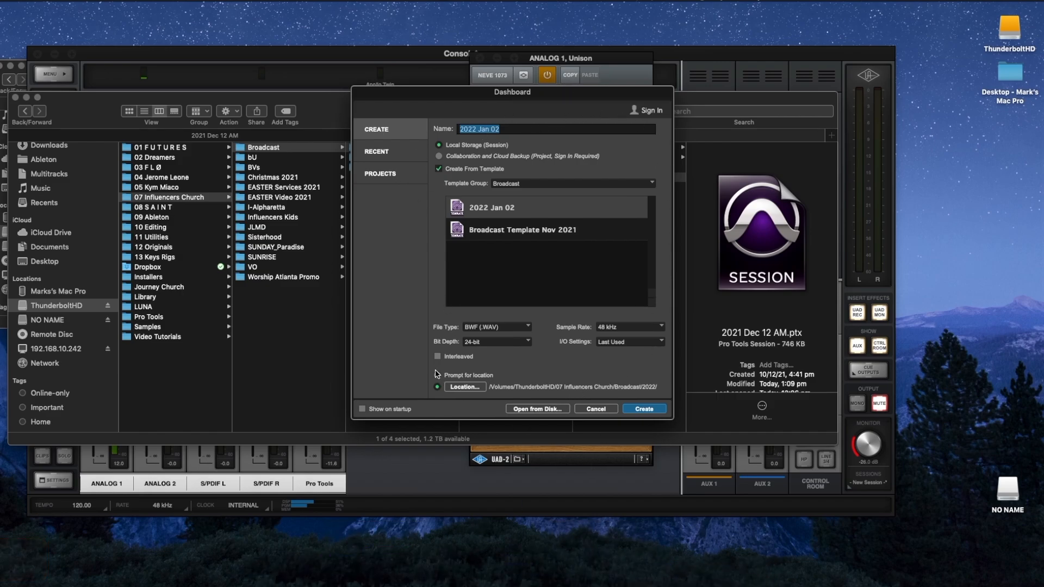
# Step: Pick the 2022 Jan 02 template from the Broadcast group, with Create From Template ticked
pyautogui.click(458, 171)
pyautogui.click(494, 170)
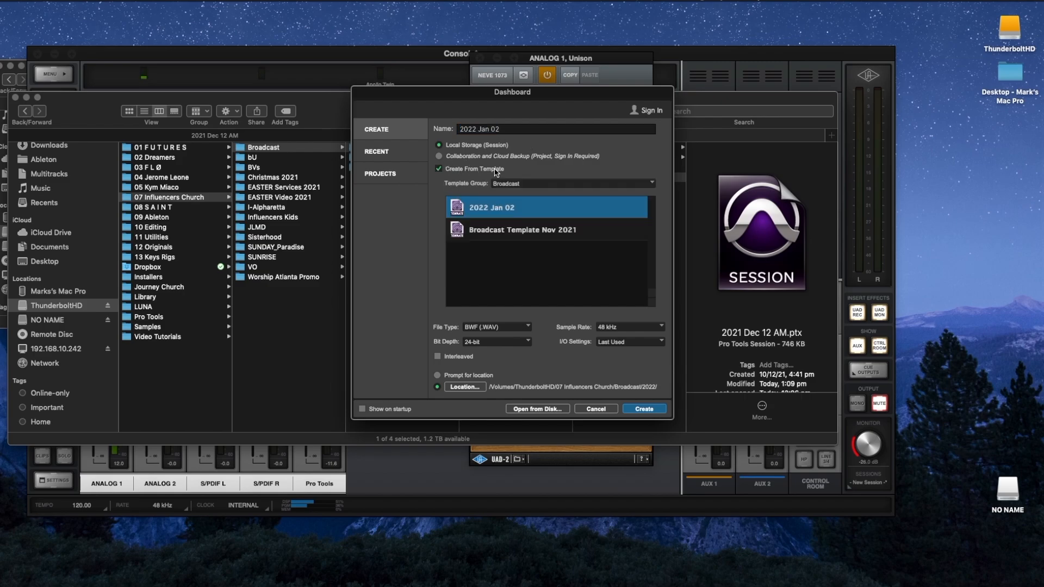
pyautogui.click(451, 168)
pyautogui.click(451, 168)
pyautogui.click(531, 188)
pyautogui.click(529, 185)
# Step: Keep the session name '2022 Jan 02' and create the session
pyautogui.click(508, 130)
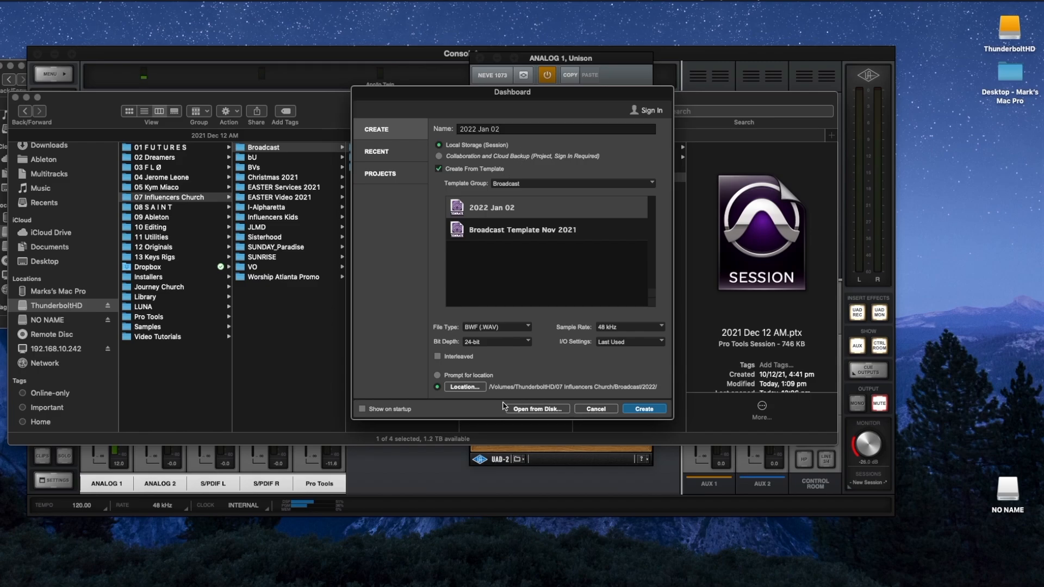
pyautogui.write('01')
pyautogui.press('BackSpace')
pyautogui.press('BackSpace')
pyautogui.press('BackSpace')
pyautogui.press('Return')
pyautogui.press('Return')
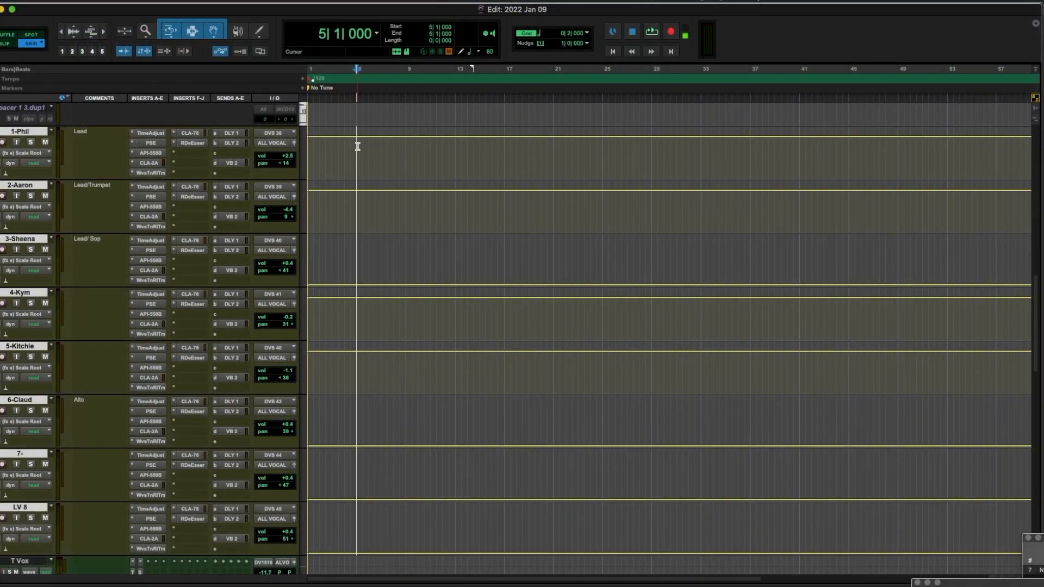
# Step: Add a marker named 'Need Your Love_Phil_B' at the playhead
pyautogui.press('KP_Enter')
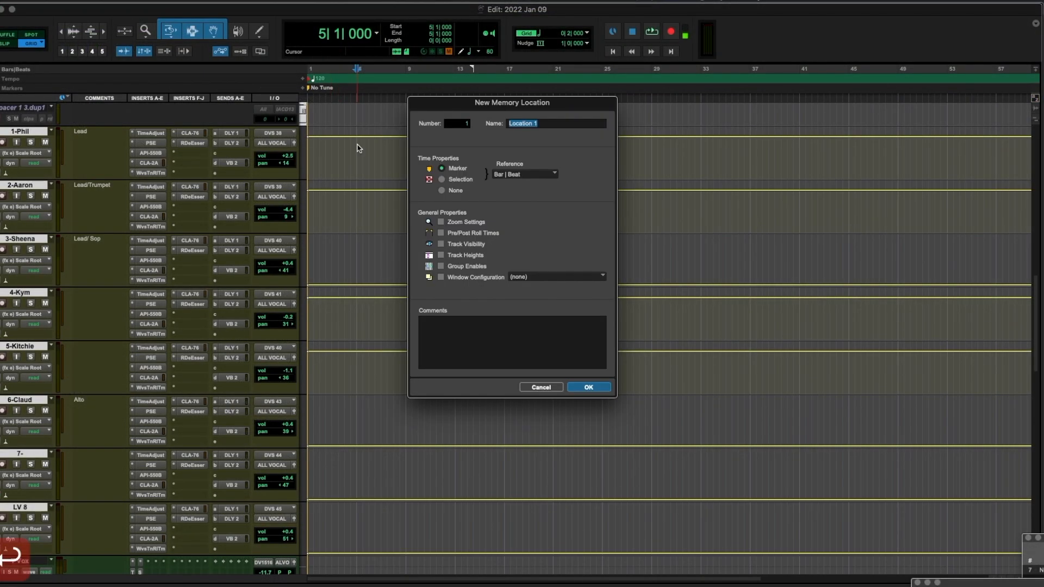
pyautogui.write('N')
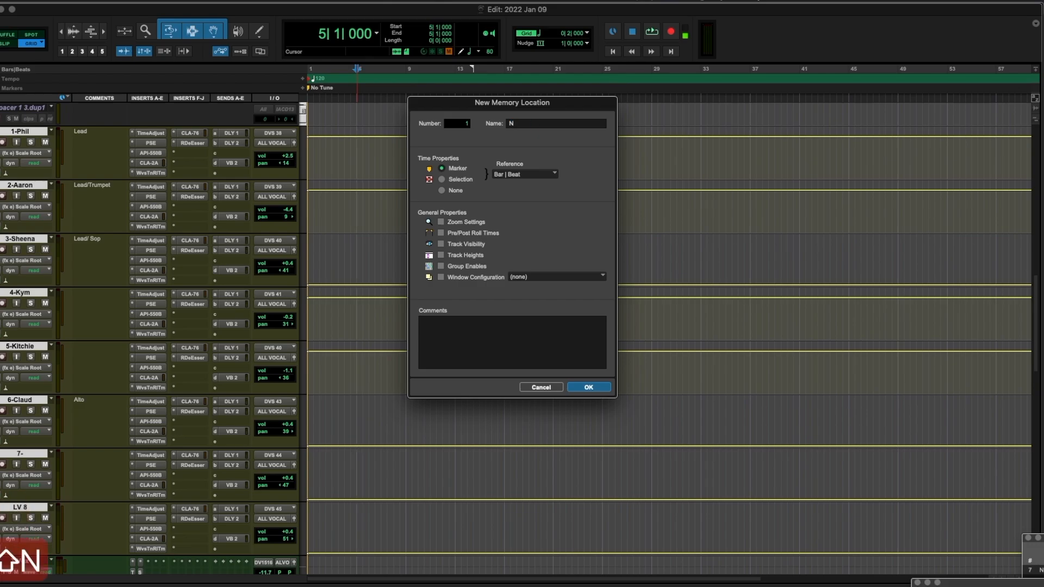
pyautogui.press('Escape')
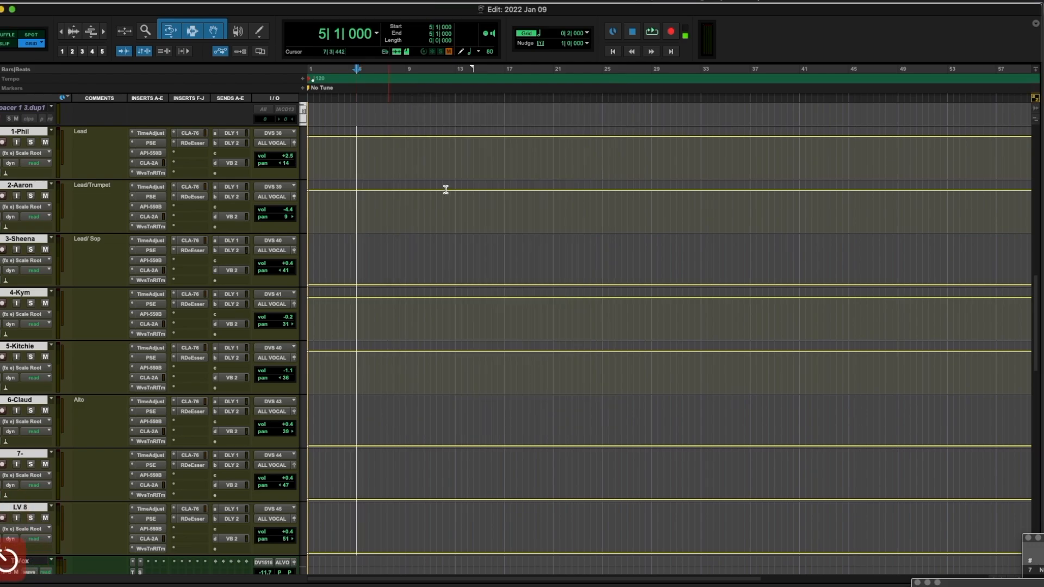
pyautogui.press('KP_Enter')
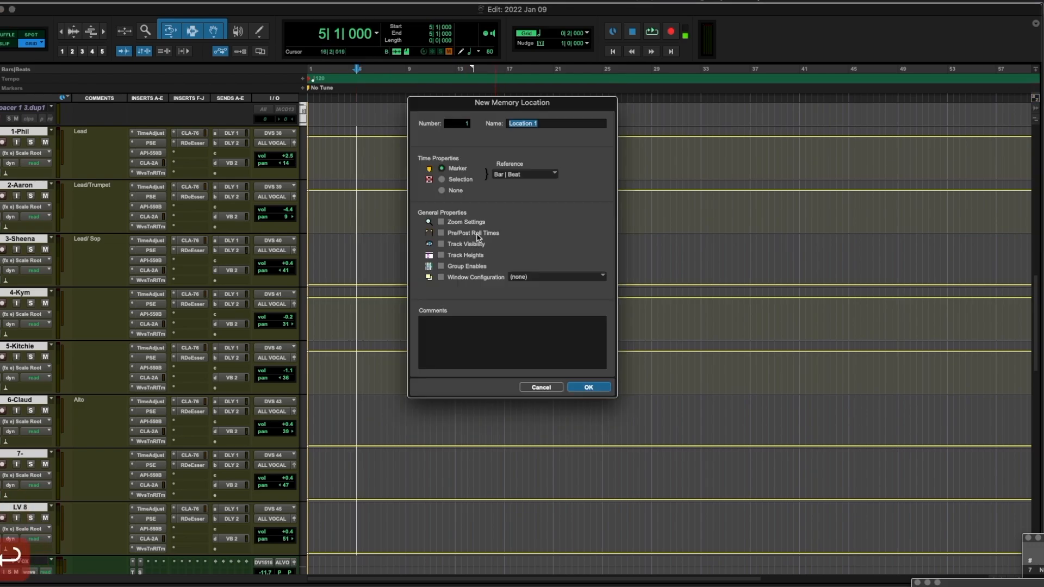
pyautogui.write('N')
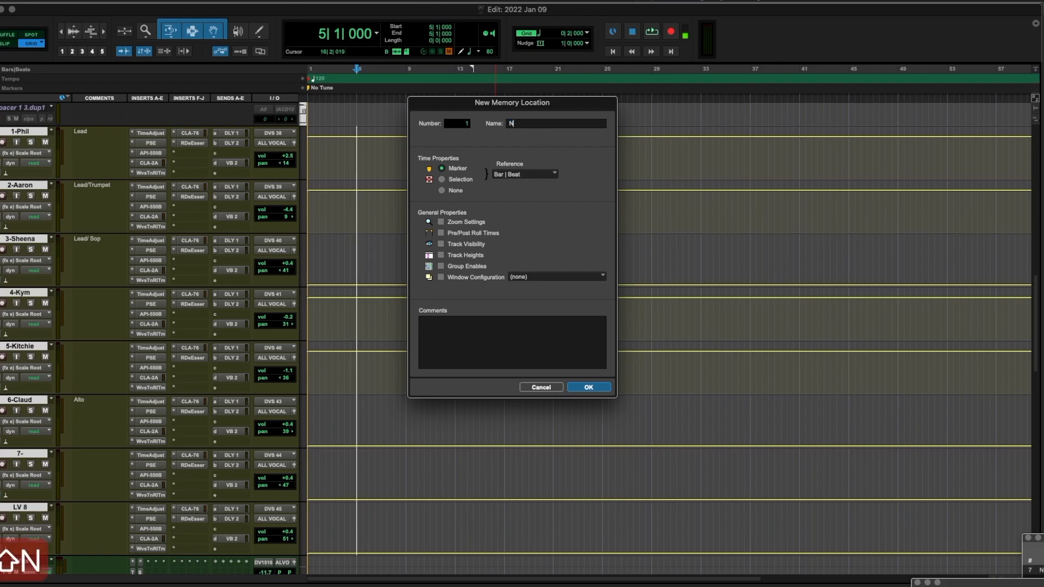
pyautogui.write('eed Your ')
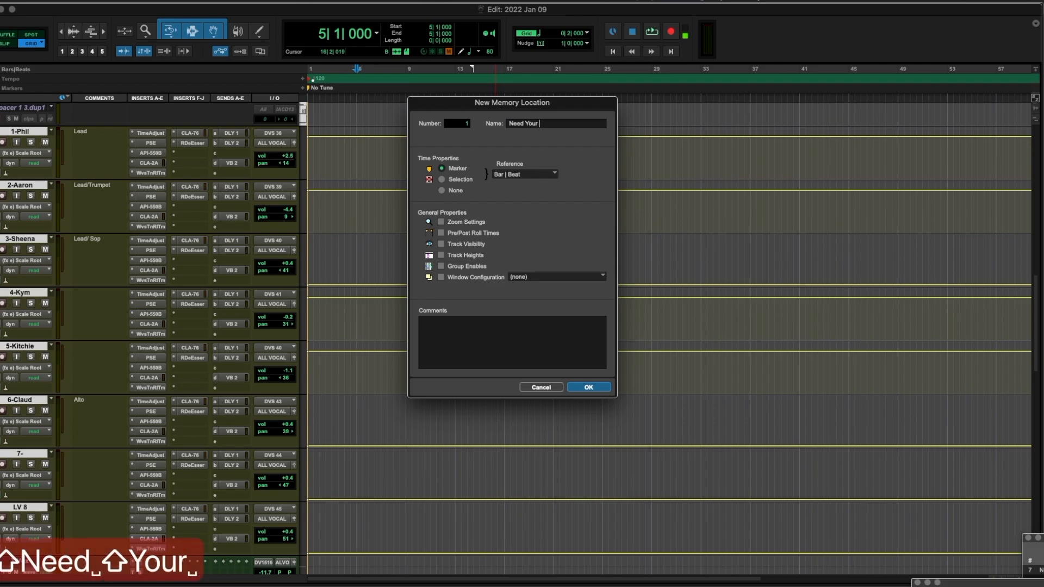
pyautogui.write('Love_')
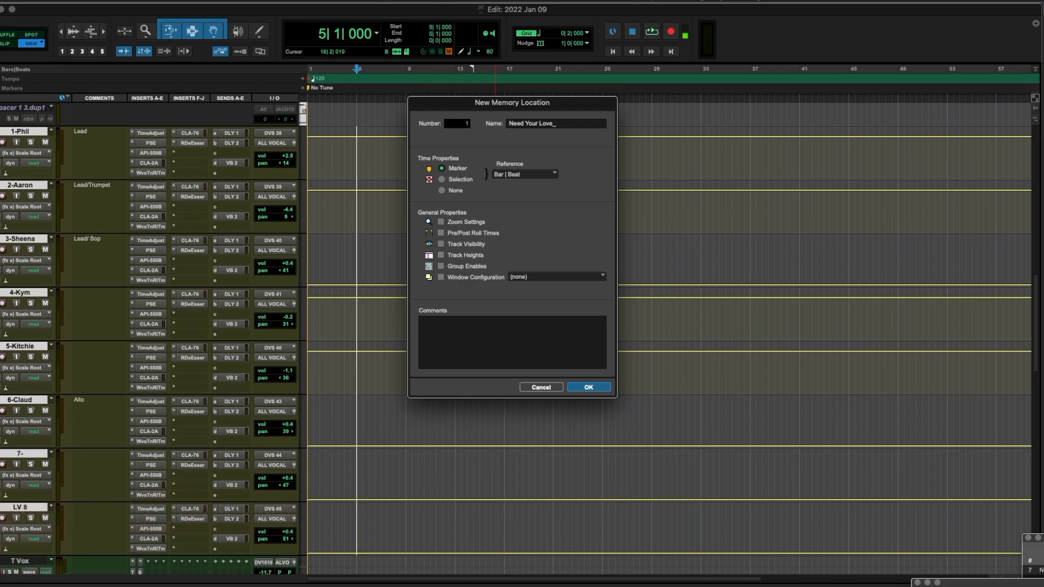
pyautogui.write('Phil_B')
pyautogui.press('Return')
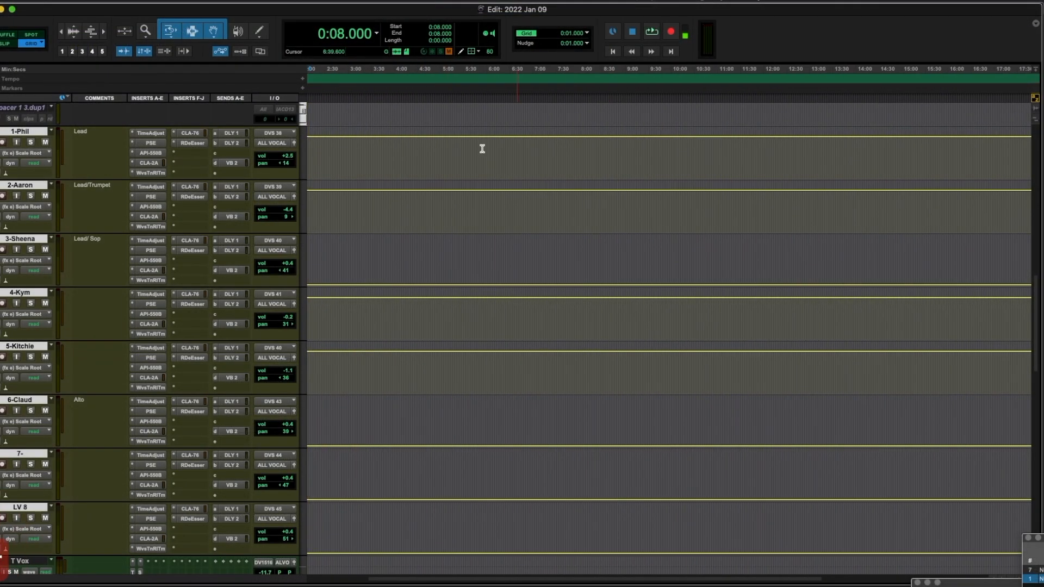
# Step: Add markers House of the Lord_Kitchie_C (5:00), Promises_Kitchie_B (10:00), That's the Power_Phil_B (15:00)
pyautogui.press('KP_Enter')
pyautogui.write('House of the Lord_Kitchie_C')
pyautogui.press('Return')
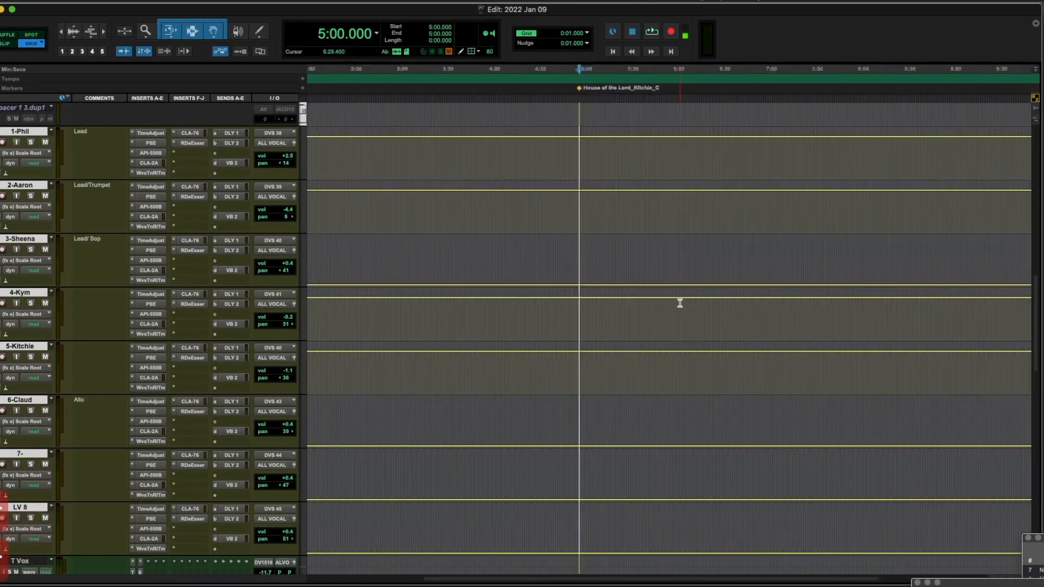
pyautogui.press('KP_Enter')
pyautogui.write('Promises_Kitchie_B')
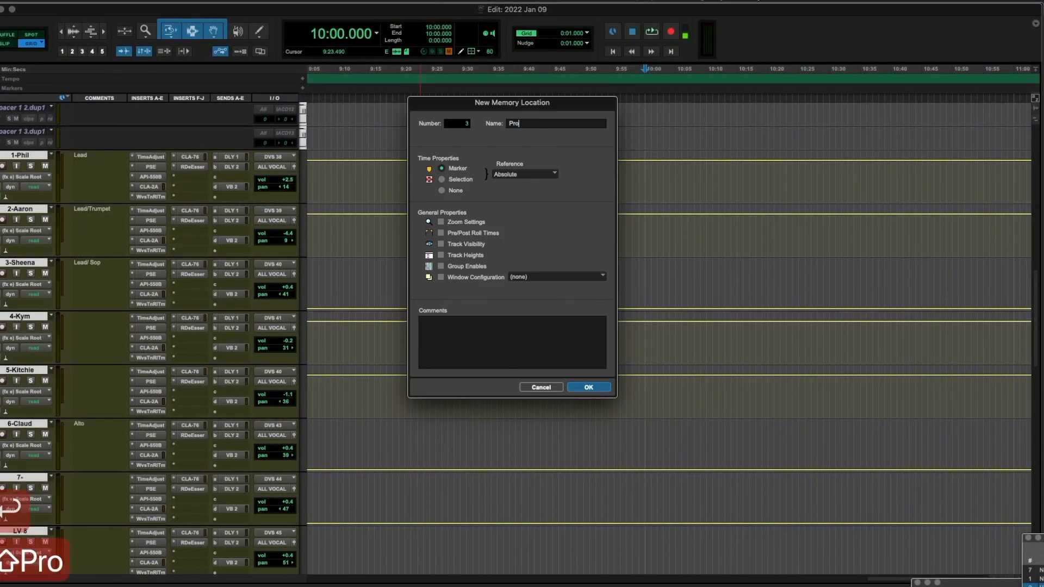
pyautogui.press('Return')
pyautogui.press('KP_Enter')
pyautogui.write("That's the Power_Phil_B")
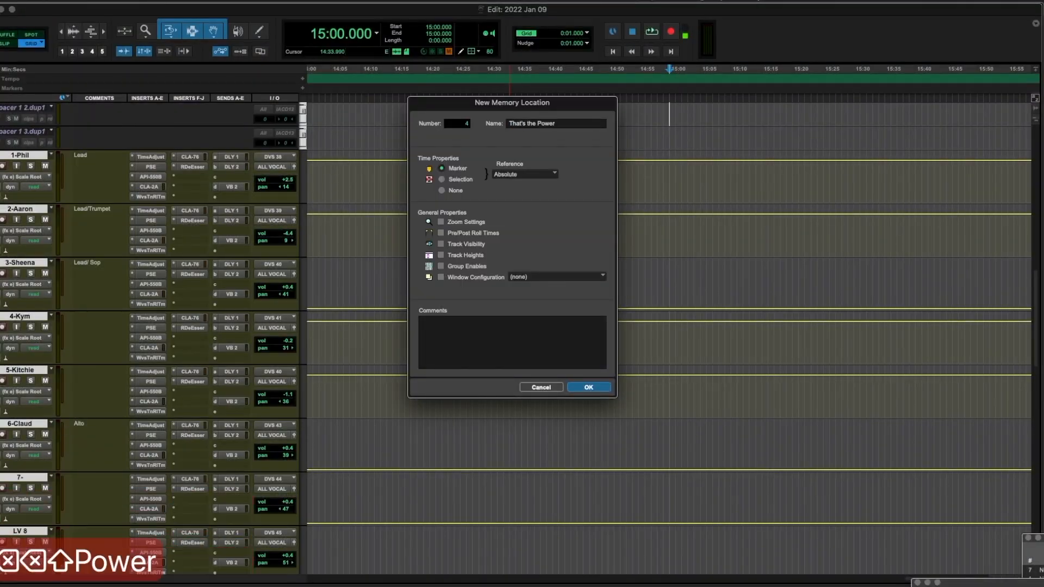
pyautogui.press('Return')
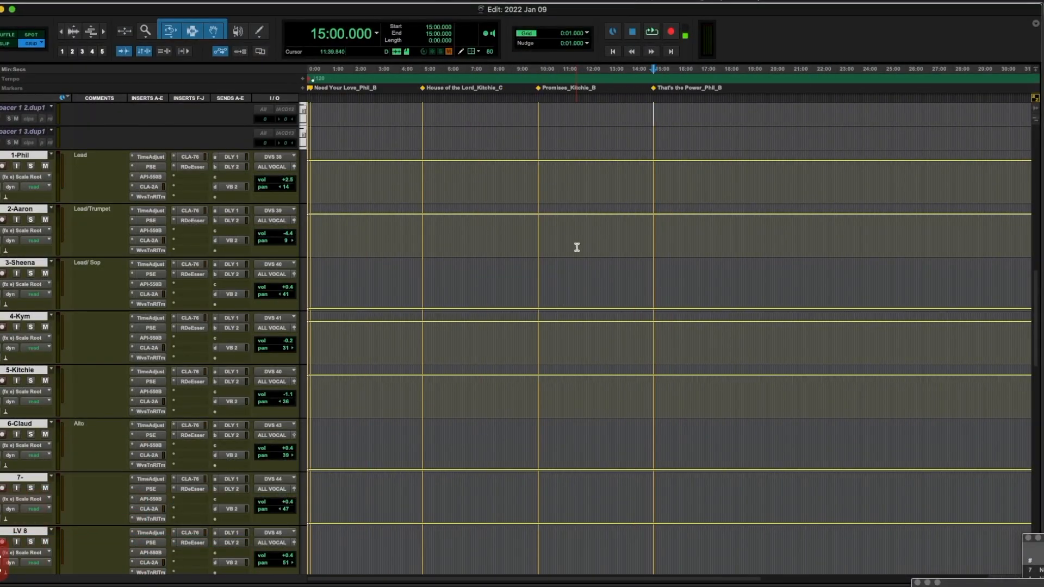
pyautogui.press('super+5')
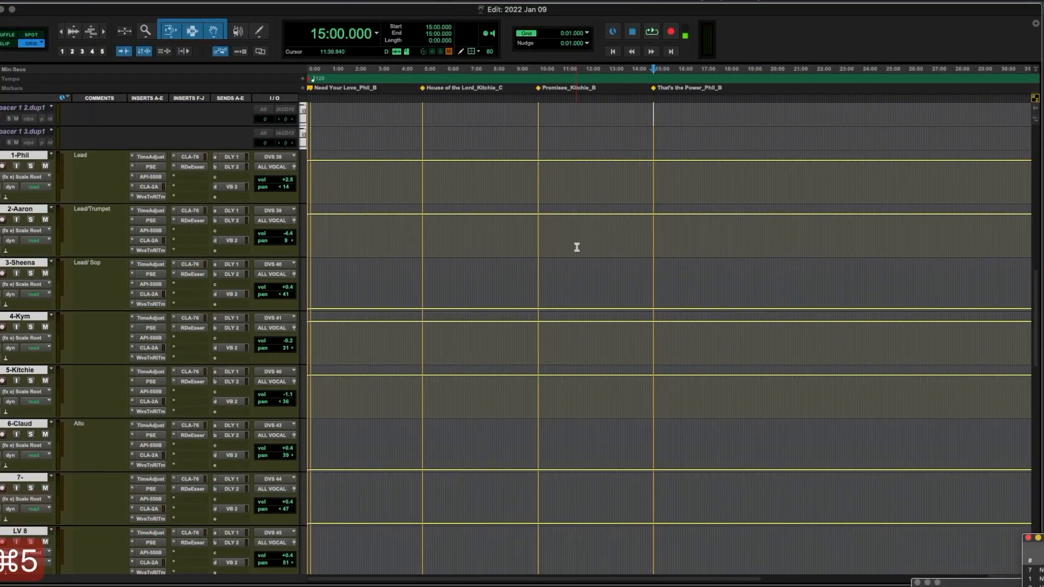
# Step: Move the Memory Locations list and Transport window fully on-screen
pyautogui.moveTo(1040, 539); pyautogui.dragTo(843, 342)
pyautogui.moveTo(961, 581); pyautogui.dragTo(638, 514)
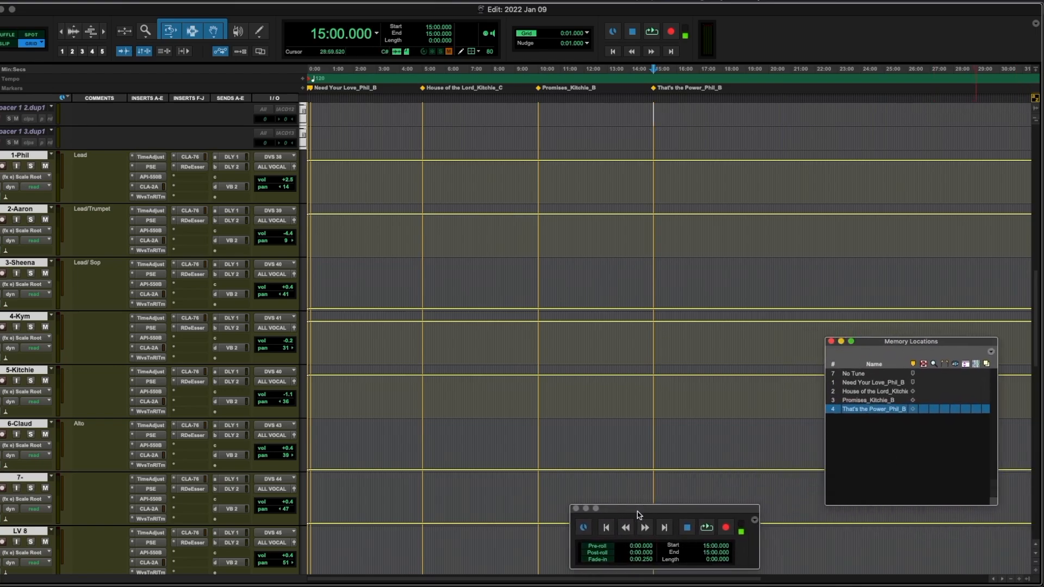
pyautogui.press('super+5')
pyautogui.press('super+5')
pyautogui.press('super+5')
# Step: Recall each of the four song markers to check their positions
pyautogui.click(865, 383)
pyautogui.click(866, 393)
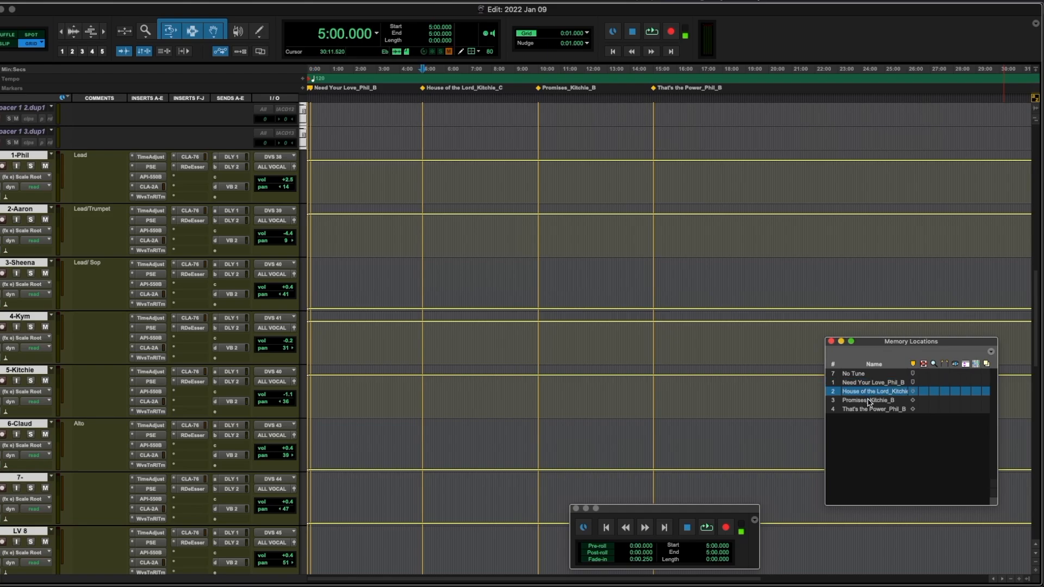
pyautogui.click(868, 401)
pyautogui.click(874, 410)
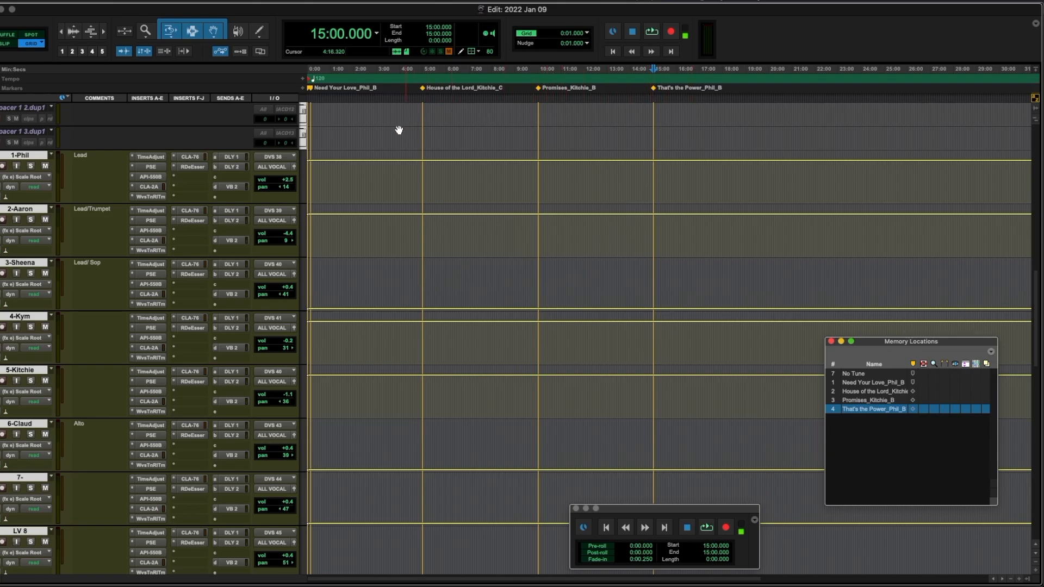
# Step: Save the first song's span from 0:09 as the 'Need Your Love' selection memory location
pyautogui.moveTo(311, 132); pyautogui.dragTo(422, 139)
pyautogui.press('t')
pyautogui.press('t')
pyautogui.press('t')
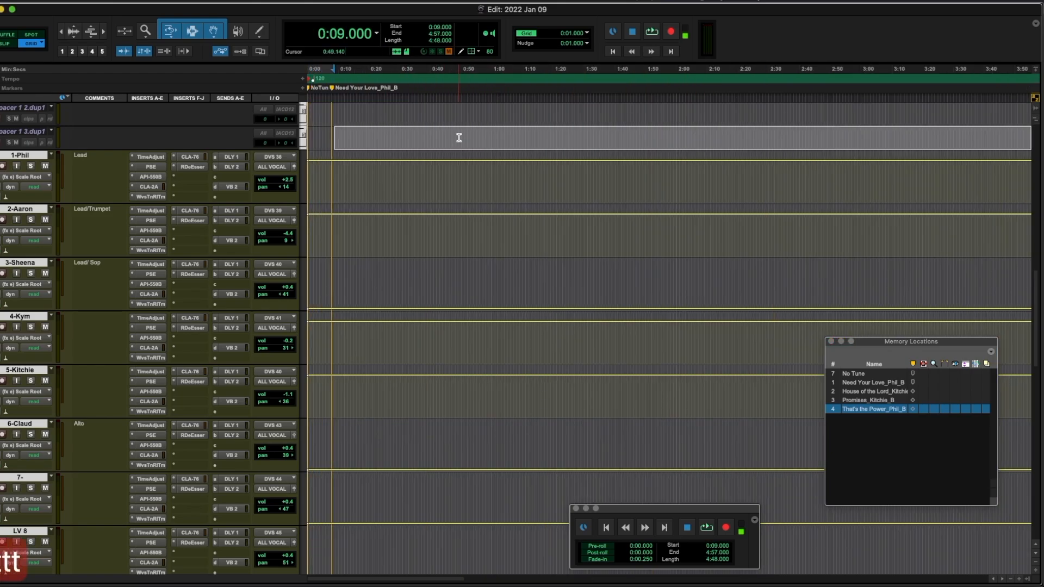
pyautogui.keyDown('shift'); pyautogui.click(331, 135); pyautogui.keyUp('shift')
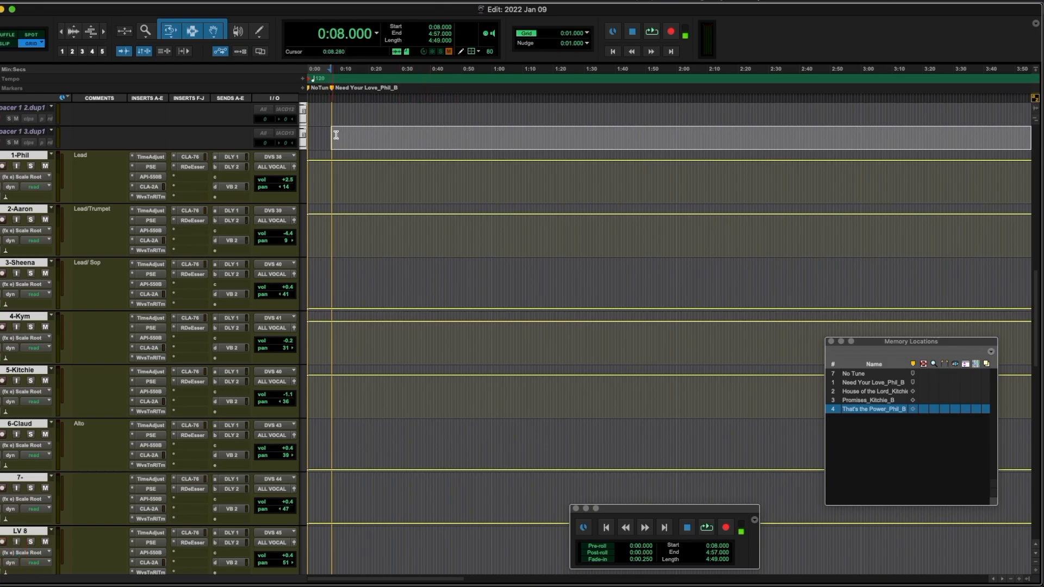
pyautogui.hscroll(15, 348, 140)
pyautogui.hscroll(-4, 356, 144)
pyautogui.hscroll(-6, 361, 146)
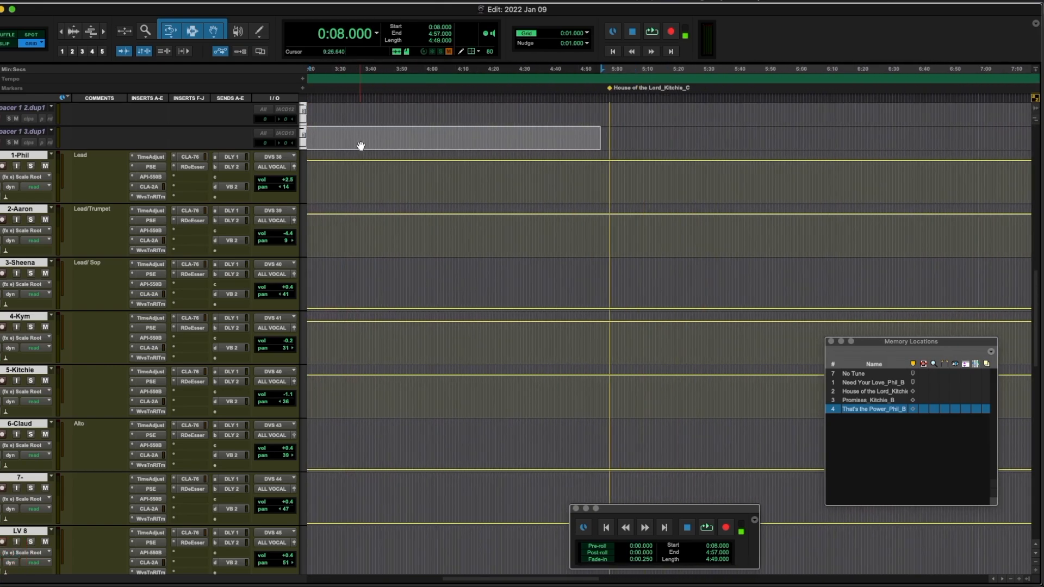
pyautogui.hscroll(-6, 593, 132)
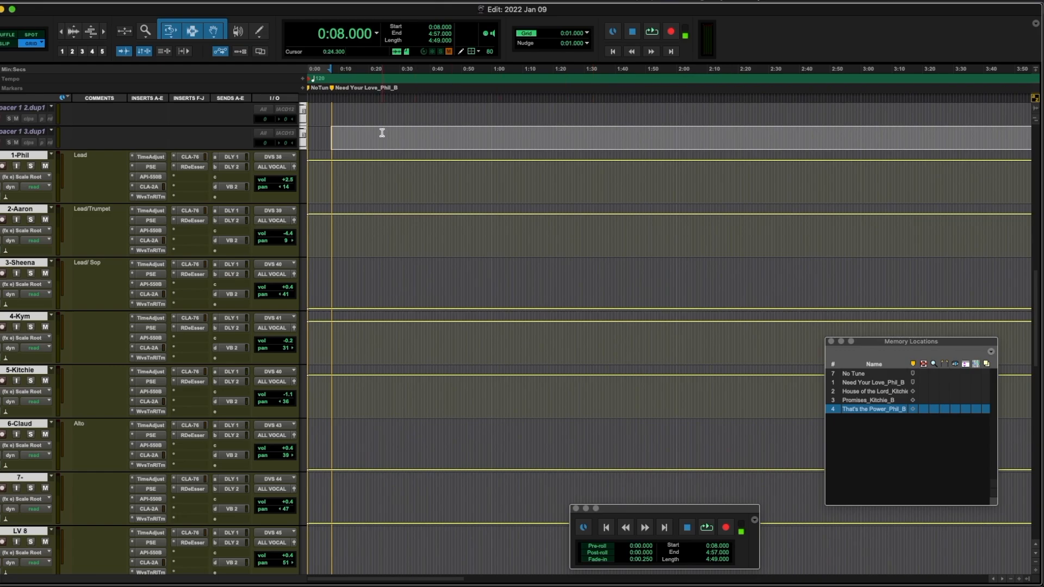
pyautogui.keyDown('shift'); pyautogui.click(334, 138); pyautogui.keyUp('shift')
pyautogui.press('KP_Enter')
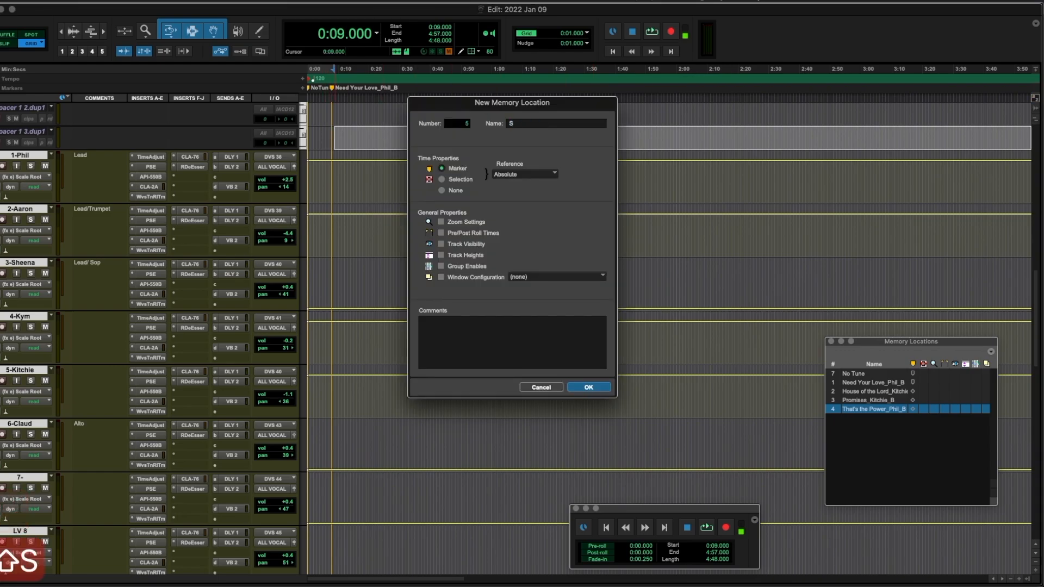
pyautogui.press('BackSpace')
pyautogui.write('Nee')
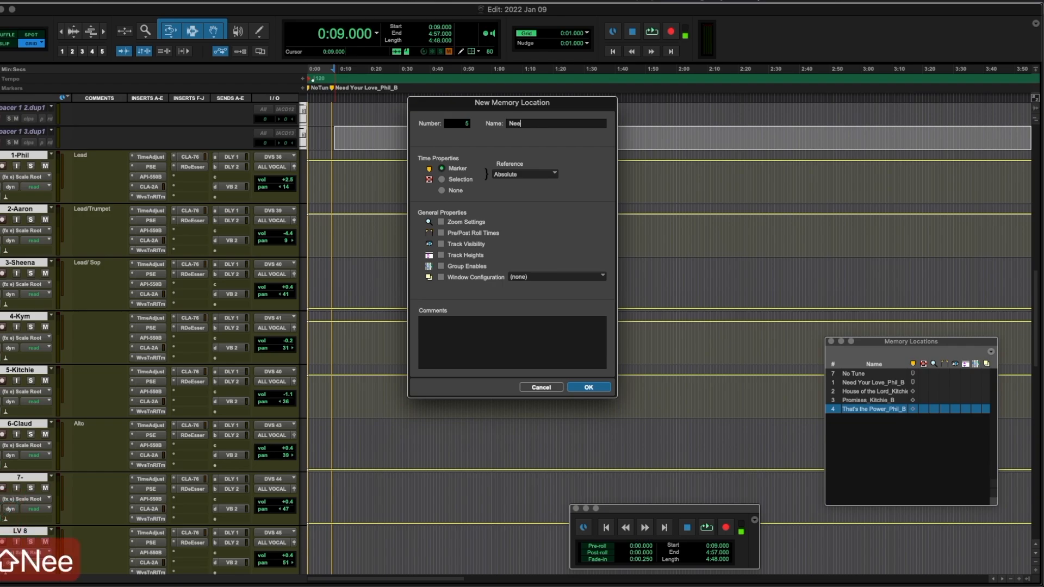
pyautogui.write('d Your Love')
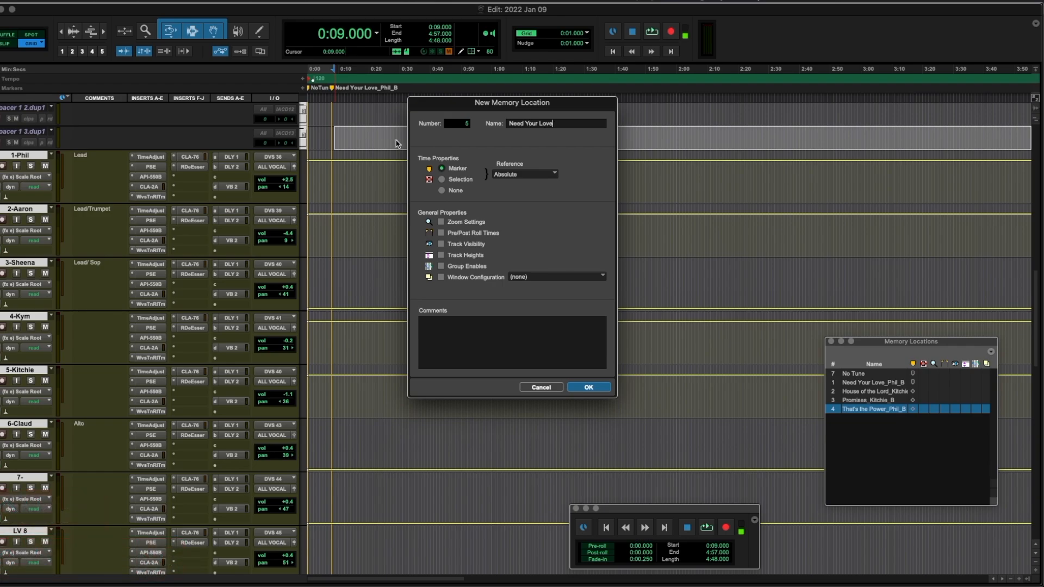
pyautogui.click(458, 180)
pyautogui.press('Return')
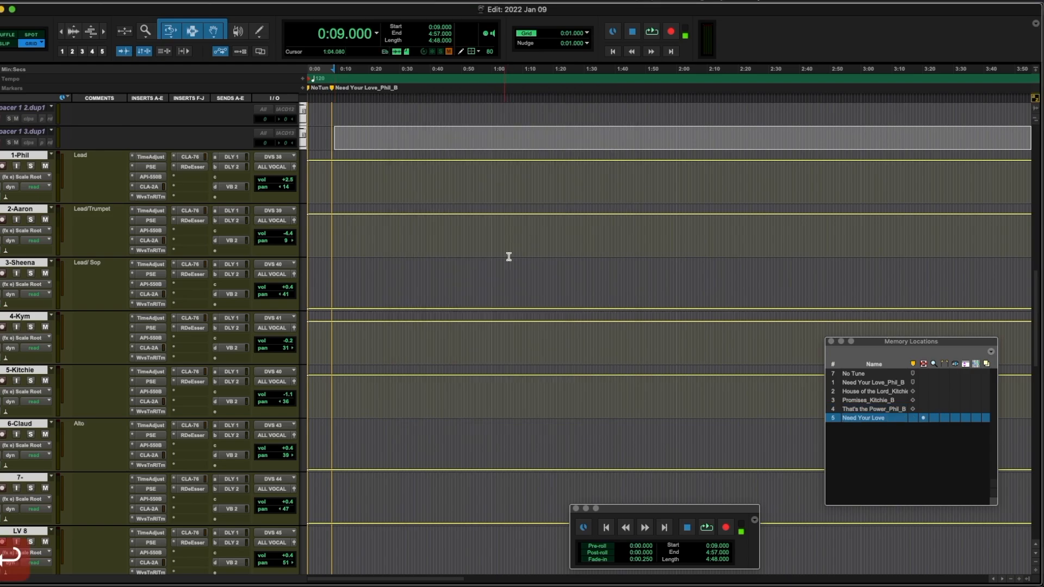
# Step: Save the 5:04–9:57 span as the 'House of the Lord' memory location
pyautogui.click(888, 418)
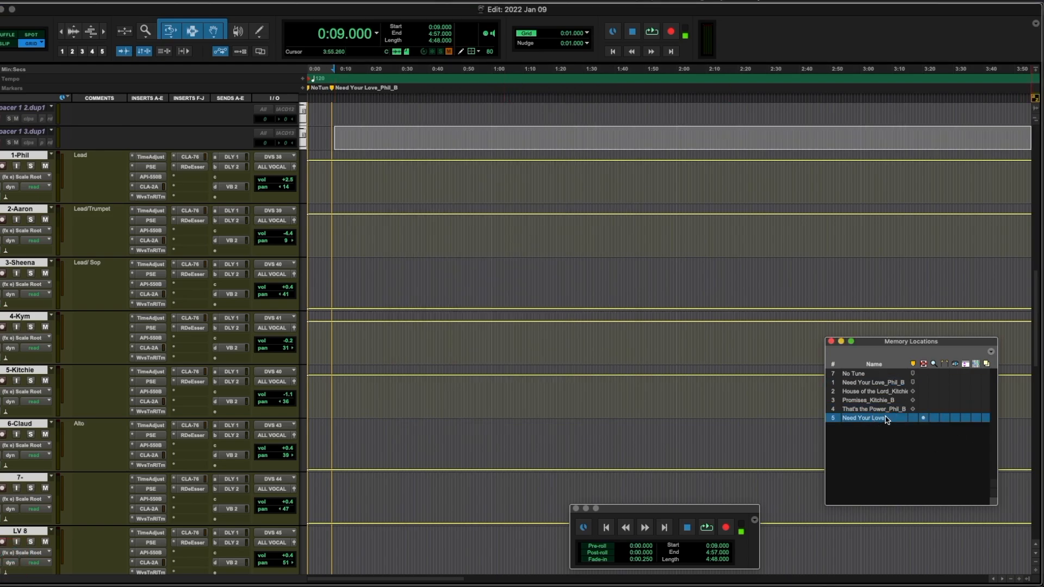
pyautogui.press('r')
pyautogui.press('r')
pyautogui.press('r')
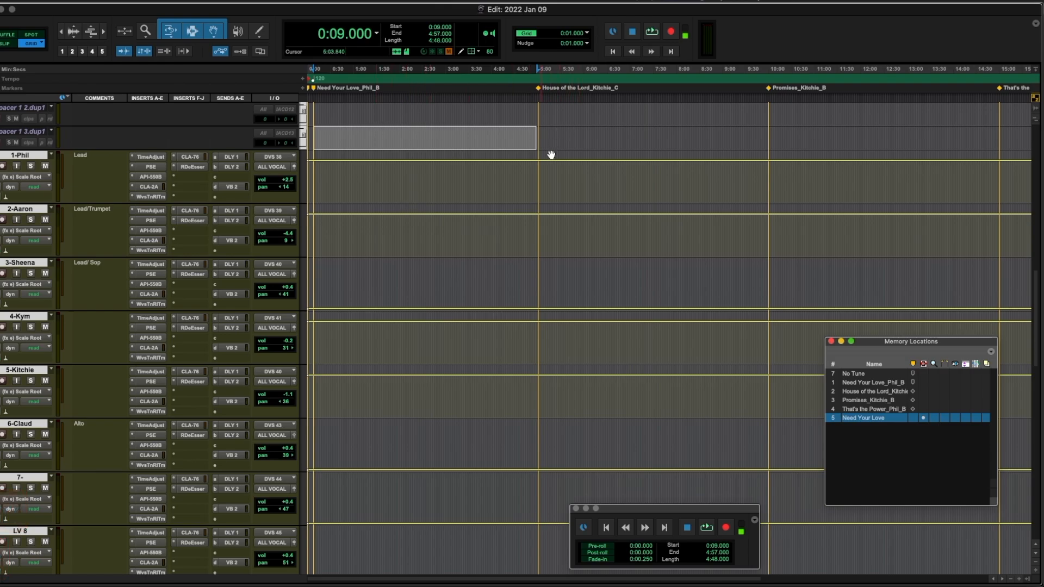
pyautogui.moveTo(542, 133); pyautogui.dragTo(765, 148)
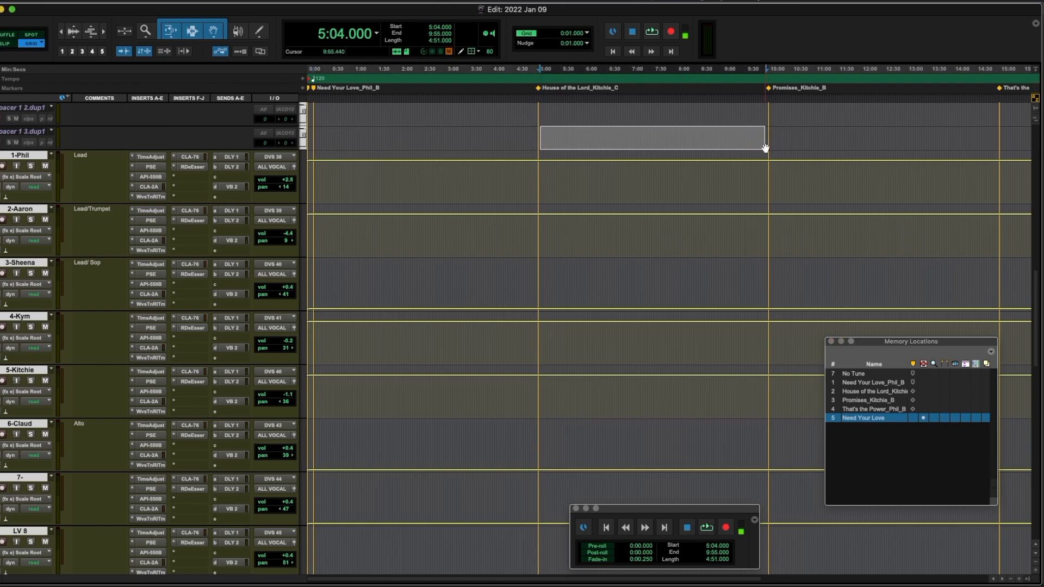
pyautogui.press('KP_Enter')
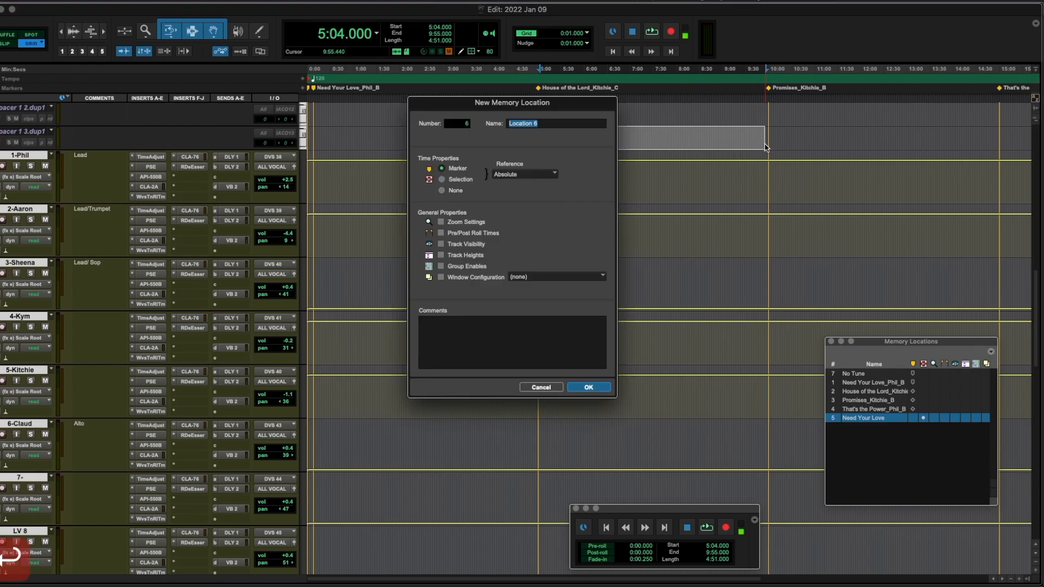
pyautogui.write('House')
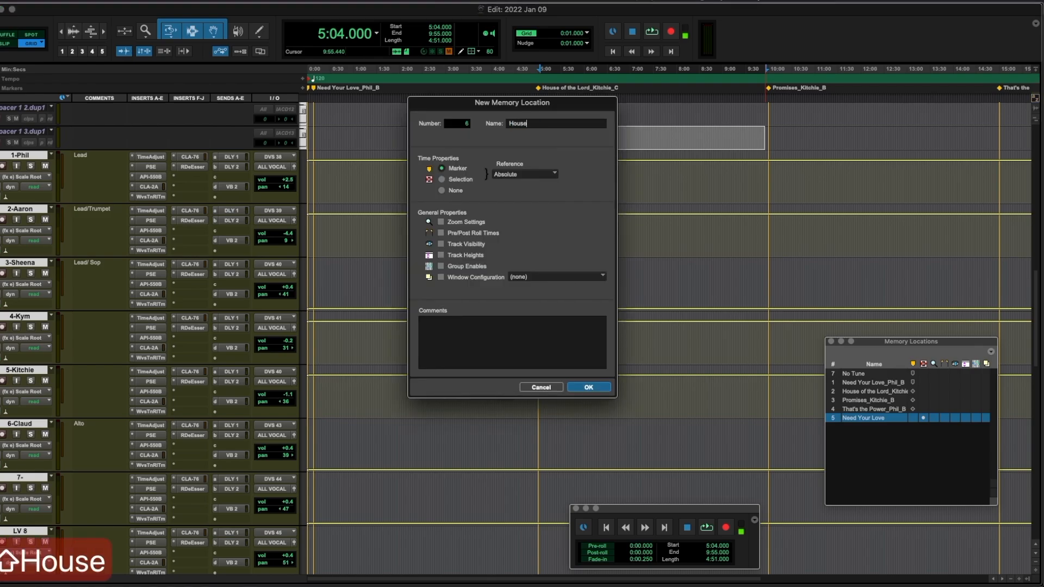
pyautogui.write(' of the Lord')
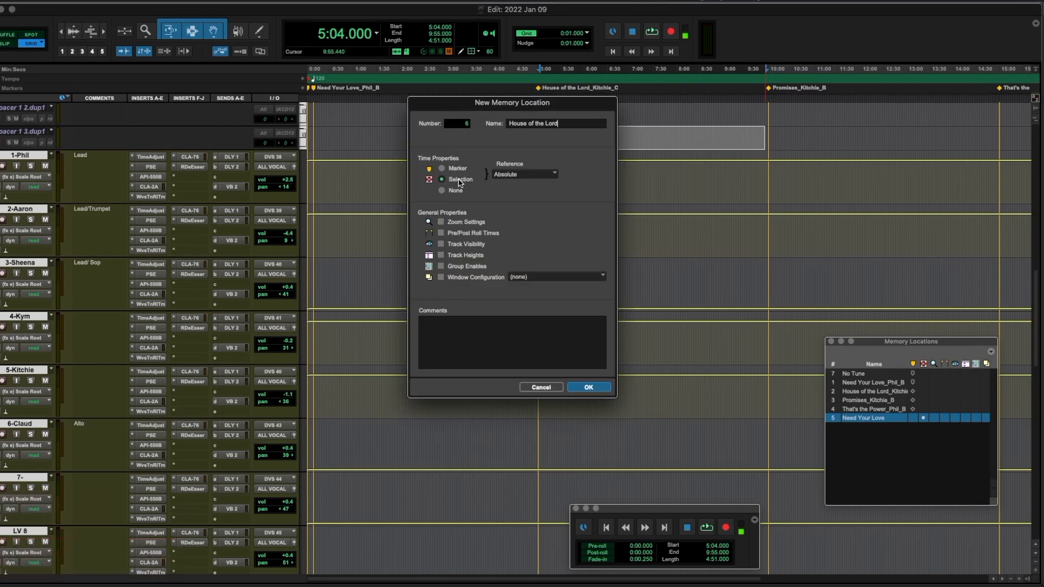
pyautogui.press('Return')
# Step: Add 'Promises' and 'That's the Power' memory locations for their song ranges
pyautogui.press('KP_Enter')
pyautogui.write('Promises')
pyautogui.press('Return')
pyautogui.moveTo(686, 163); pyautogui.dragTo(898, 157)
pyautogui.press('KP_Enter')
pyautogui.write("That's the Power")
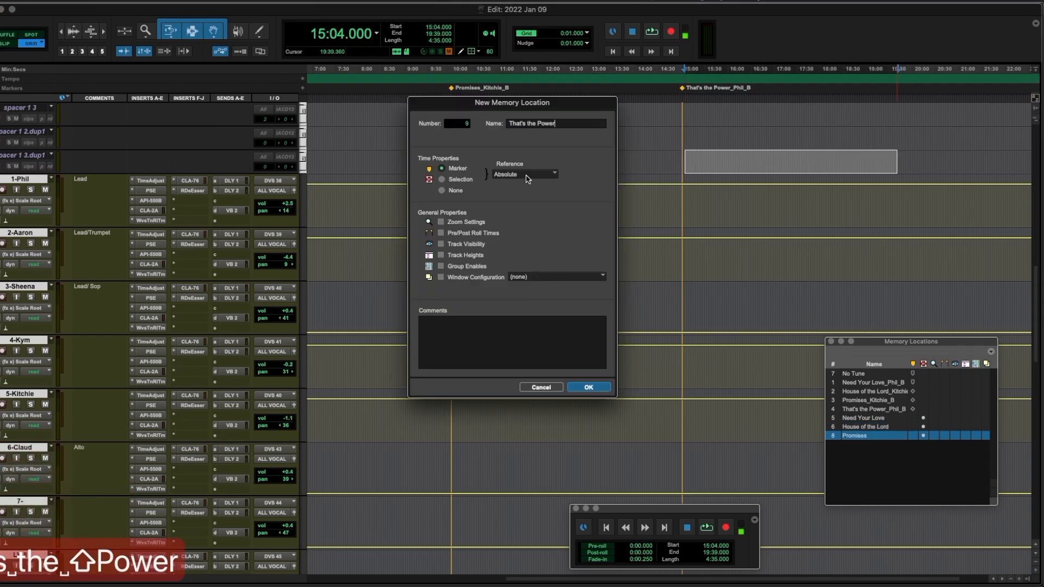
pyautogui.press('Return')
# Step: Place the edit point at bar 5 and begin a tempo change there
pyautogui.hscroll(-10, 675, 299)
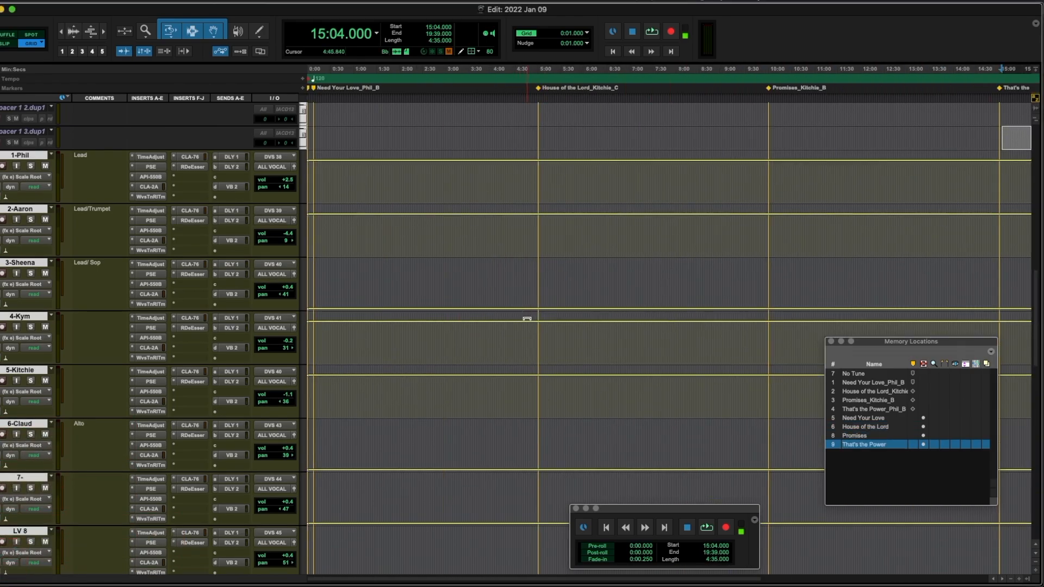
pyautogui.click(315, 103)
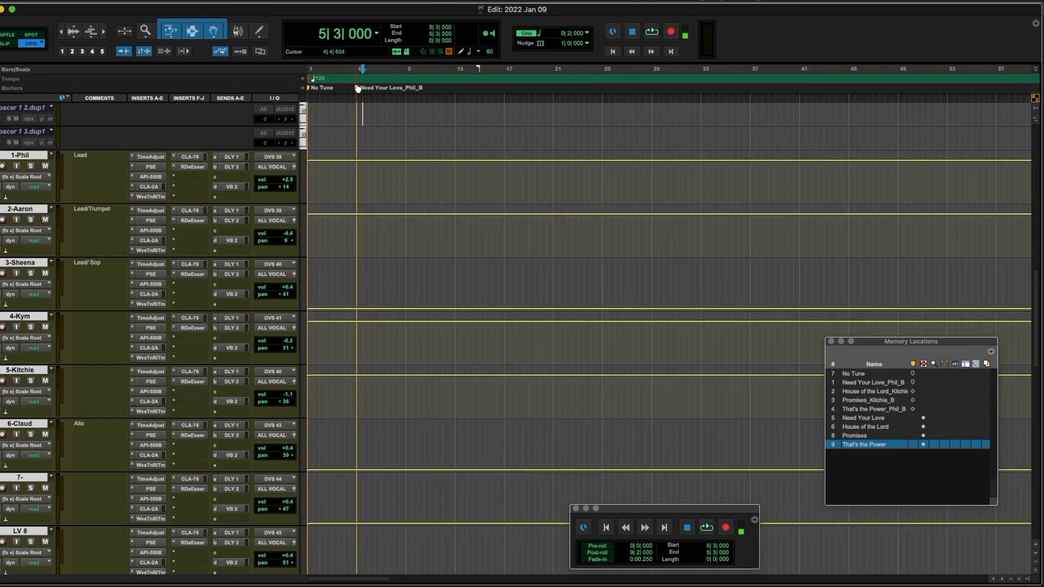
pyautogui.click(357, 112)
pyautogui.click(302, 79)
# Step: Set 126 BPM at bar 5, confirming Need Your Love's 126 bpm 4/4 arrangement tempo
pyautogui.write('126')
pyautogui.press('Return')
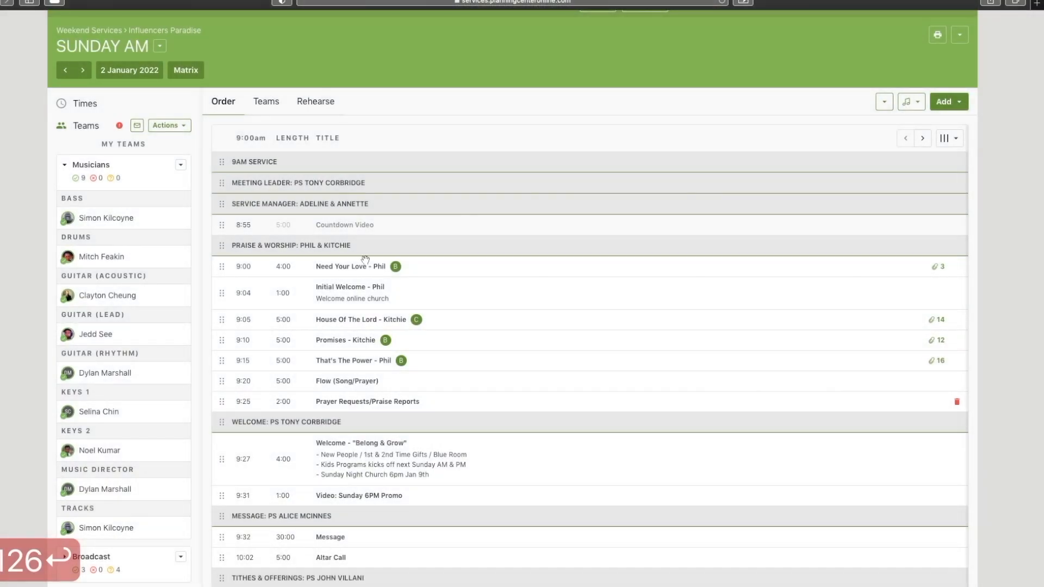
pyautogui.click(330, 272)
pyautogui.scroll(-2, 867, 357)
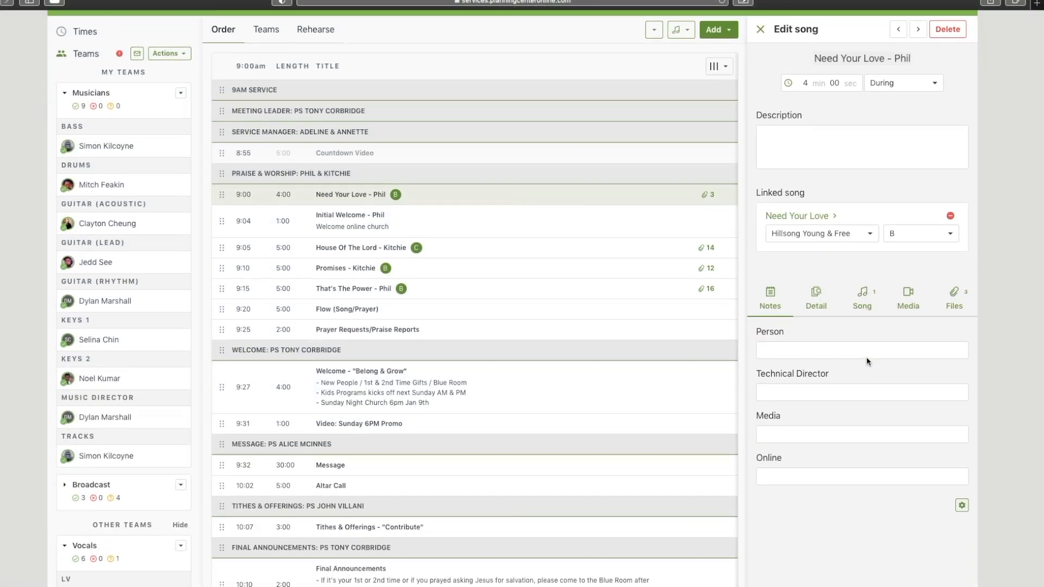
pyautogui.scroll(-5, 866, 356)
pyautogui.click(864, 294)
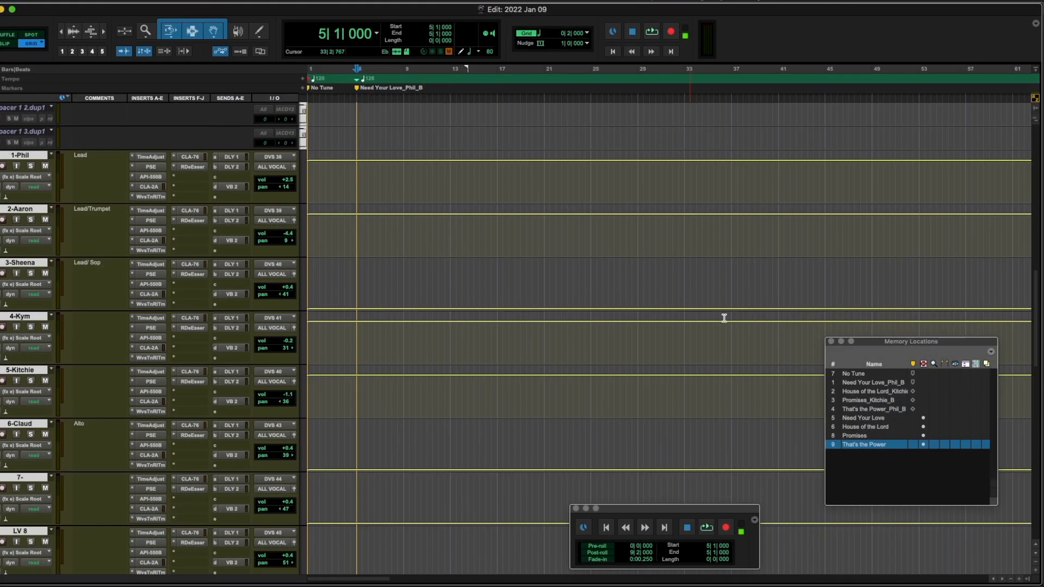
# Step: Back in Pro Tools, recall That's the Power's start and begin a tempo change
pyautogui.press('.')
pyautogui.press('2')
pyautogui.press('.')
pyautogui.click(303, 80)
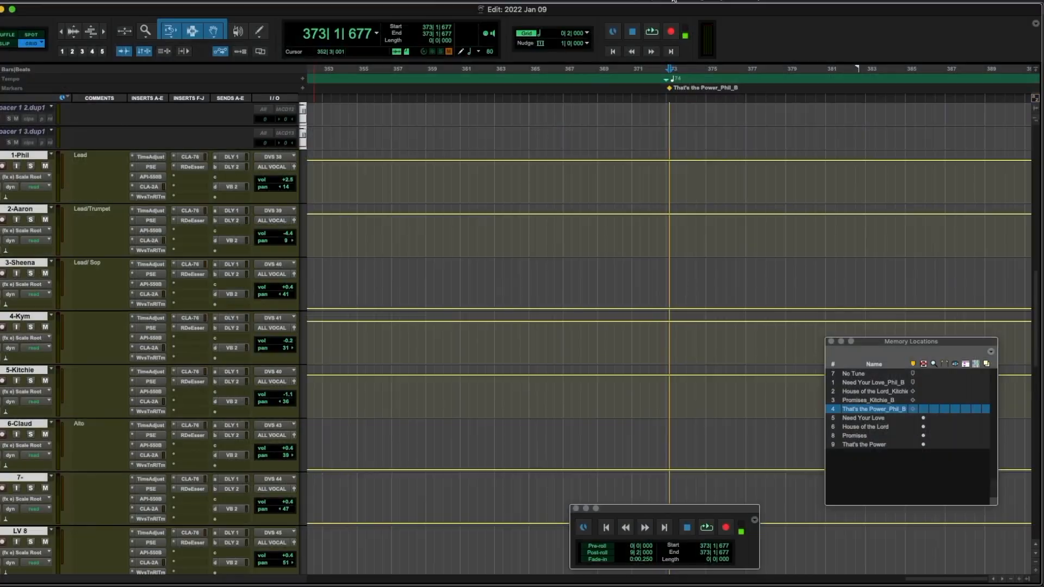
# Step: Confirm the bar-373 tempo change for That's the Power and zoom back toward the session start
pyautogui.press('r')
pyautogui.click(577, 282)
pyautogui.press('r')
pyautogui.hscroll(-5, 577, 284)
pyautogui.hscroll(-10, 577, 284)
pyautogui.press('r')
pyautogui.press('r')
pyautogui.press('t')
pyautogui.hscroll(-10, 455, 257)
pyautogui.scroll(1, 456, 256)
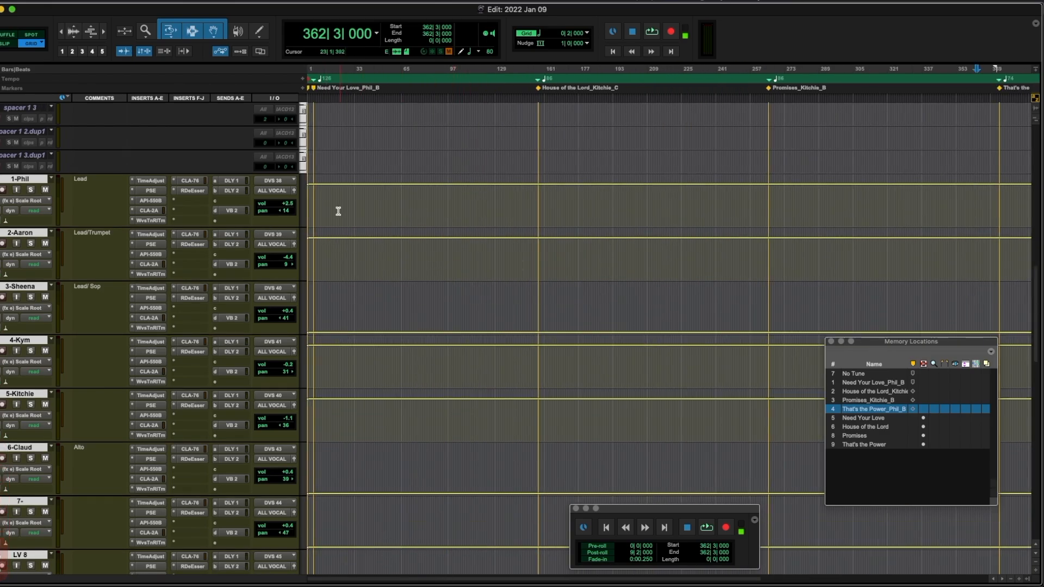
pyautogui.scroll(-1, 336, 208)
pyautogui.press('t')
pyautogui.hscroll(-10, 275, 193)
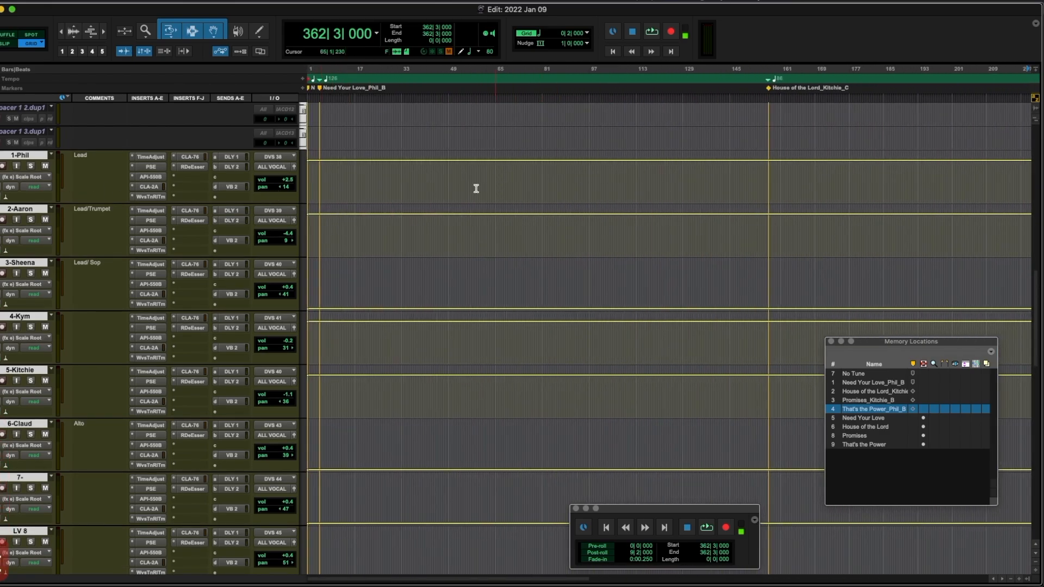
# Step: Display Waves Tune Real-Time Correction On/Off automation on every track
pyautogui.press('t')
pyautogui.press('t')
pyautogui.click(339, 187)
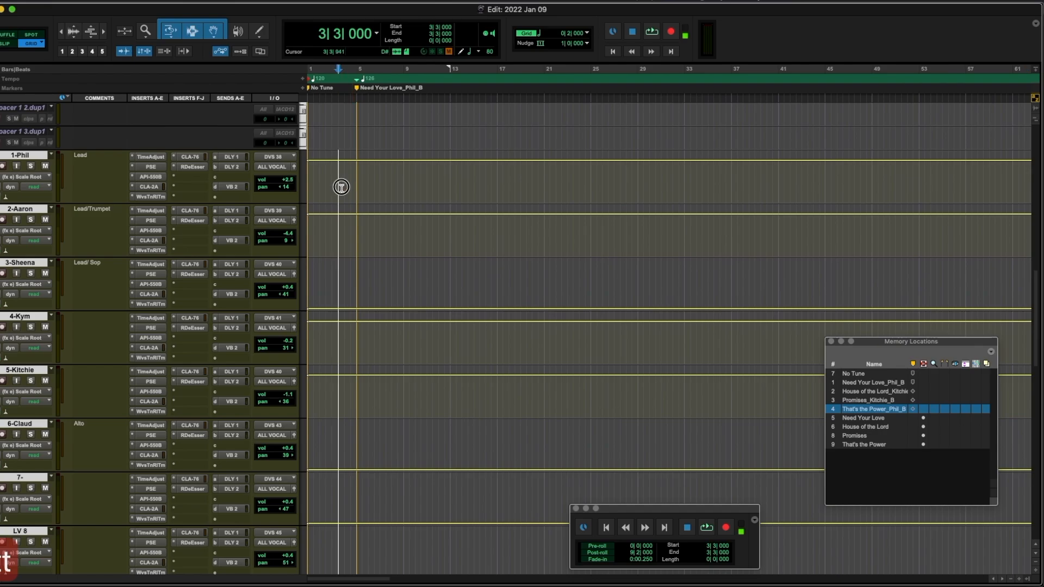
pyautogui.click(32, 177)
pyautogui.moveTo(82, 183)
pyautogui.click(186, 156)
pyautogui.click(151, 197)
pyautogui.click(151, 197)
pyautogui.click(22, 178)
pyautogui.moveTo(23, 179)
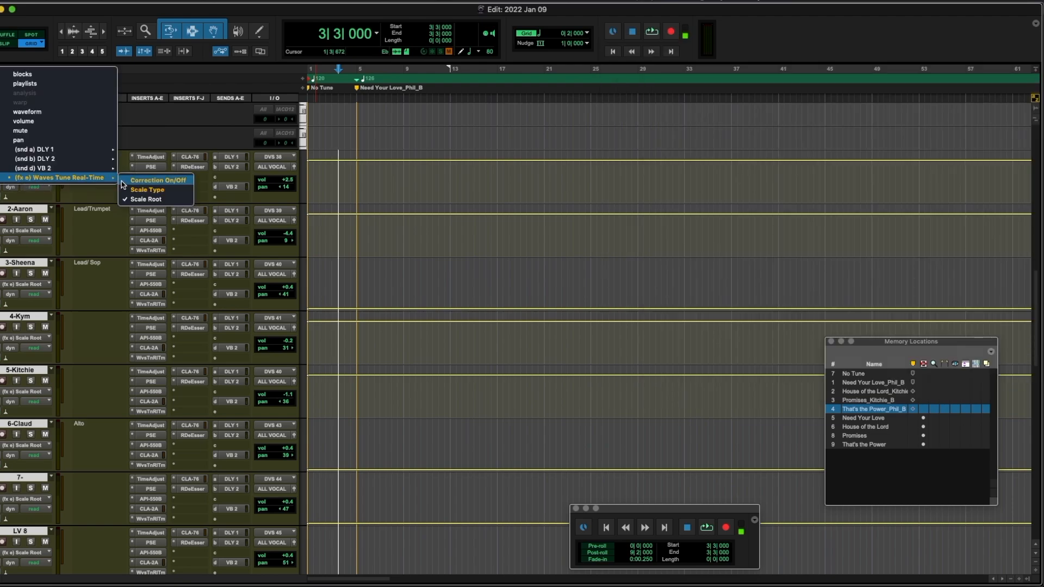
pyautogui.click(225, 181)
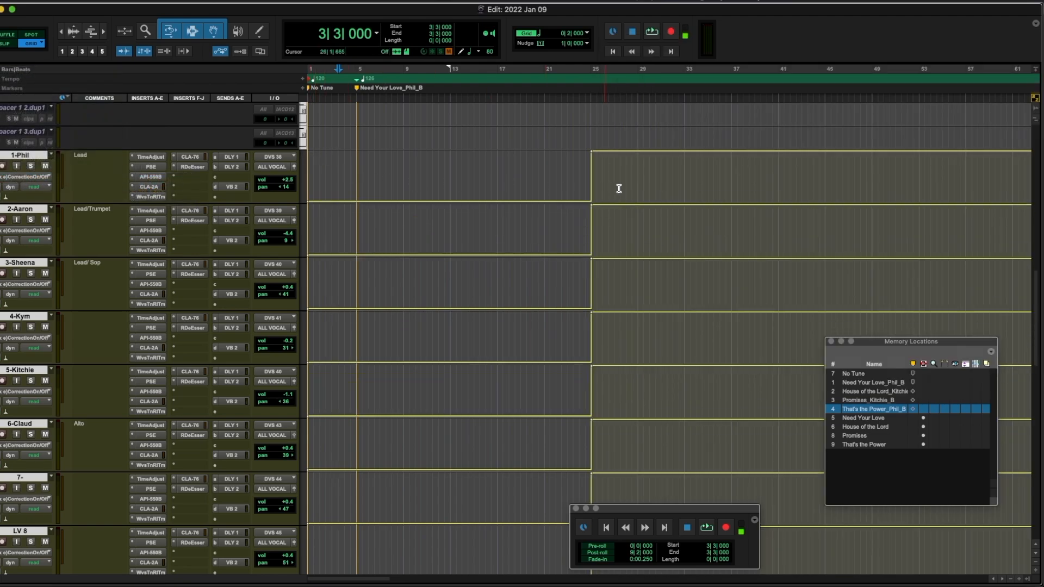
# Step: Drag the correction switch-on from bar 25 back to about bar 3
pyautogui.moveTo(594, 155); pyautogui.dragTo(338, 153)
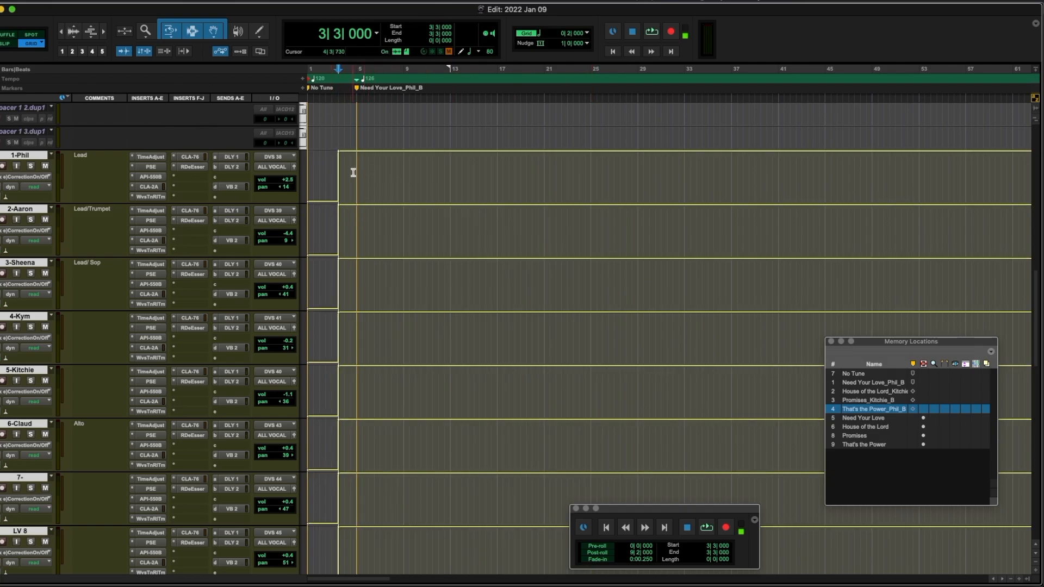
pyautogui.press('r')
pyautogui.press('t')
pyautogui.press('t')
pyautogui.press('t')
pyautogui.press('t')
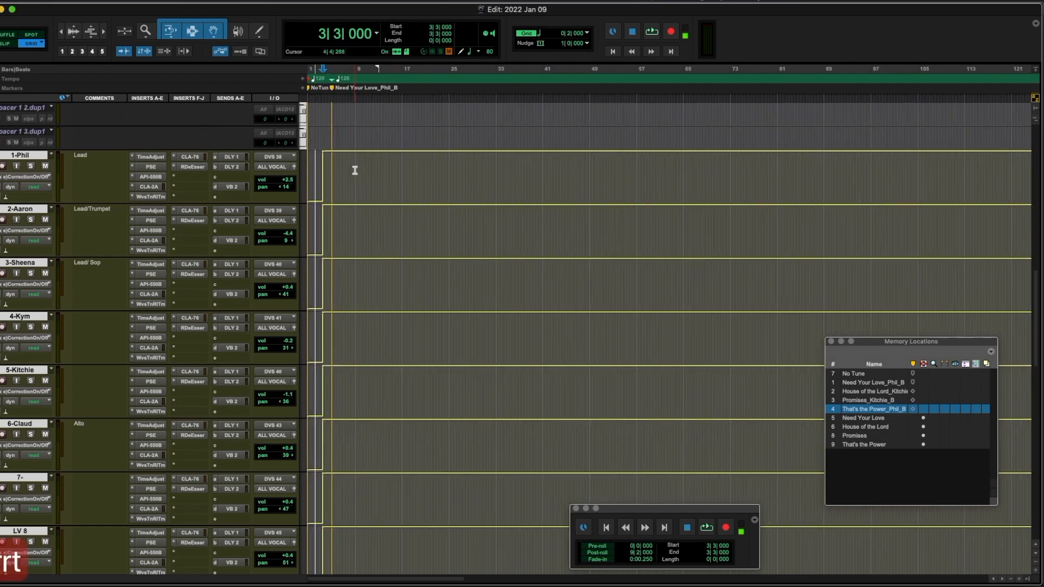
pyautogui.moveTo(431, 154); pyautogui.dragTo(408, 154)
pyautogui.click(853, 373)
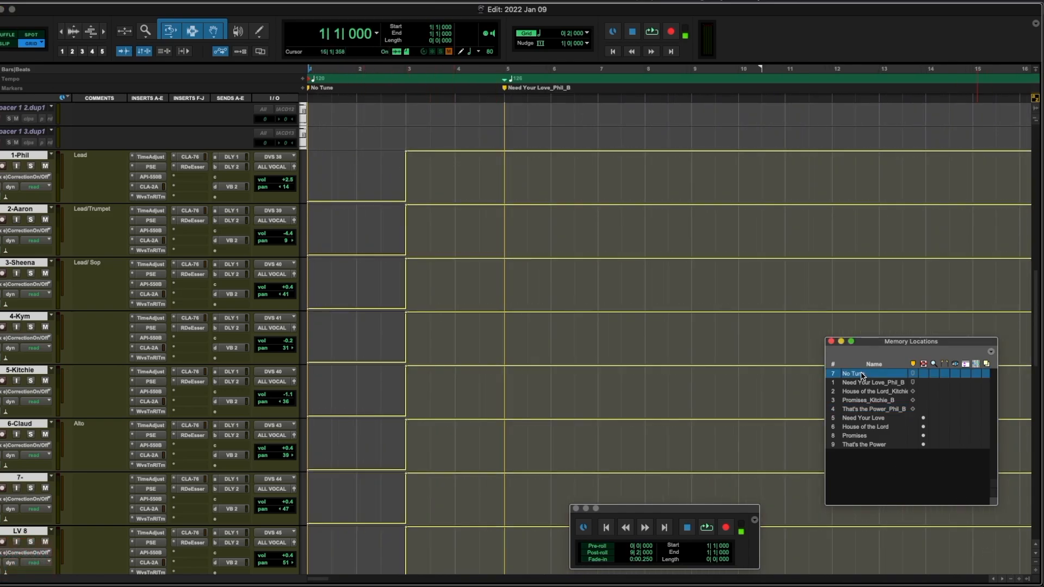
# Step: Inspect Phil's Waves Tune Real-Time at the Need Your Love start, where the scale is A Major
pyautogui.click(154, 197)
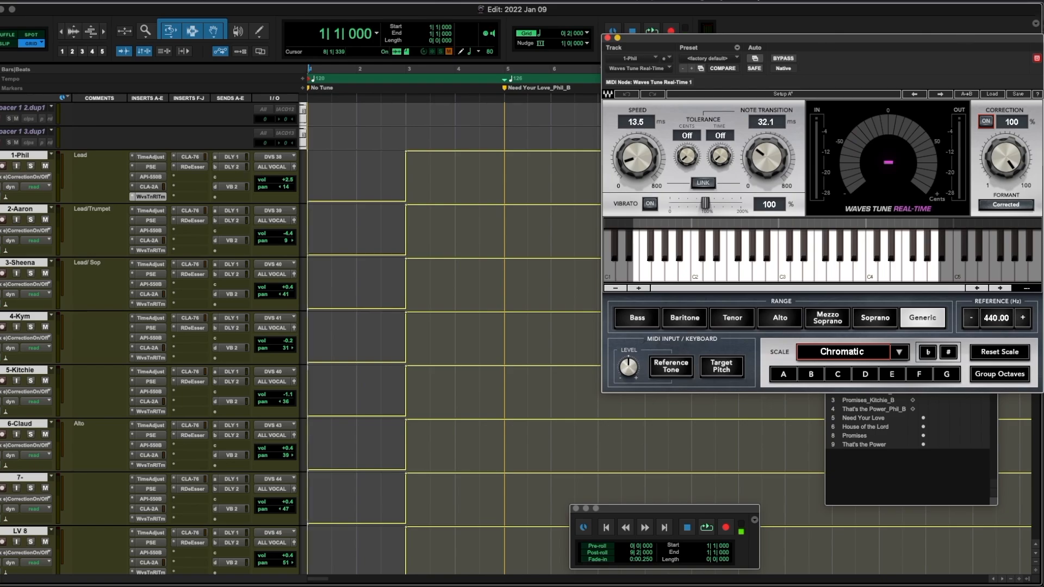
pyautogui.moveTo(1000, 37); pyautogui.dragTo(427, 23)
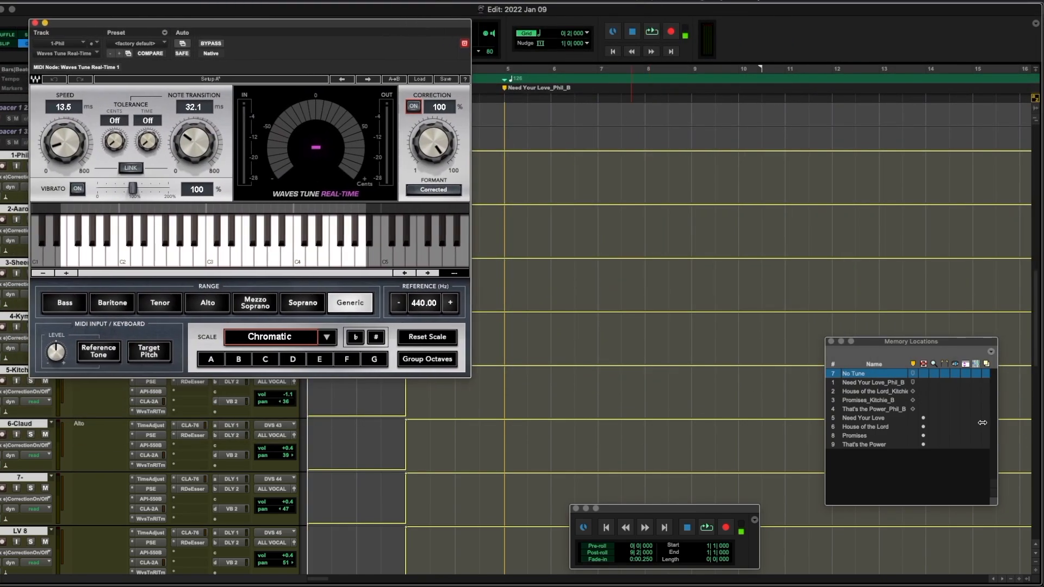
pyautogui.click(870, 383)
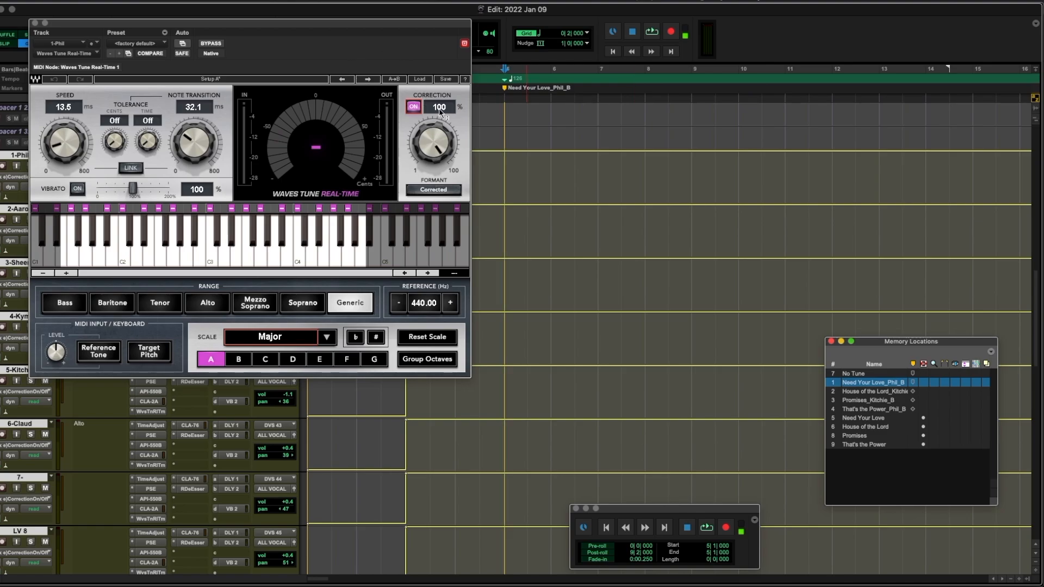
pyautogui.click(35, 23)
# Step: Display Waves Tune Scale Root automation on every track, passing through Scale Type
pyautogui.click(23, 175)
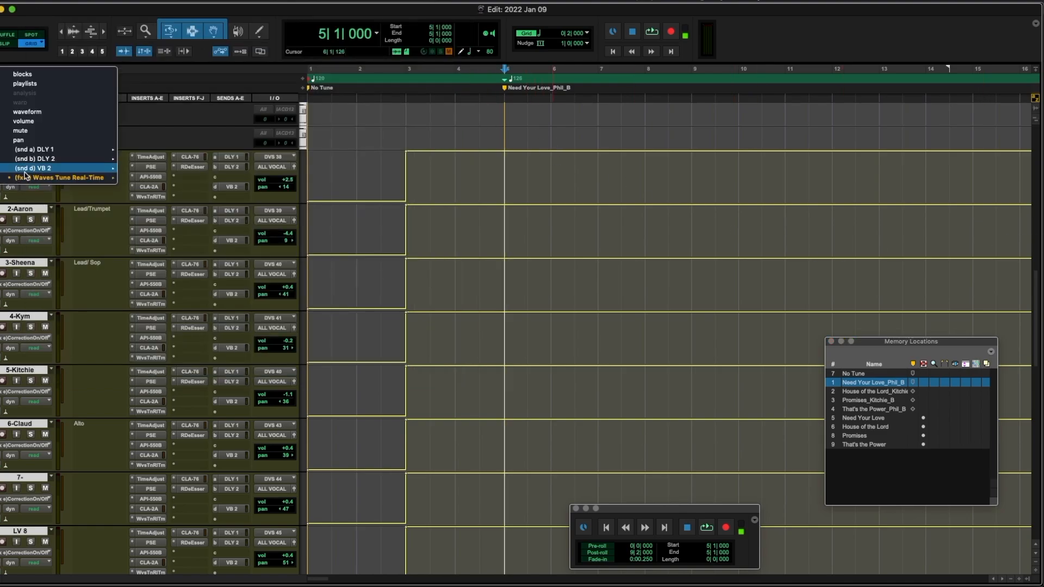
pyautogui.moveTo(98, 178)
pyautogui.click(161, 194)
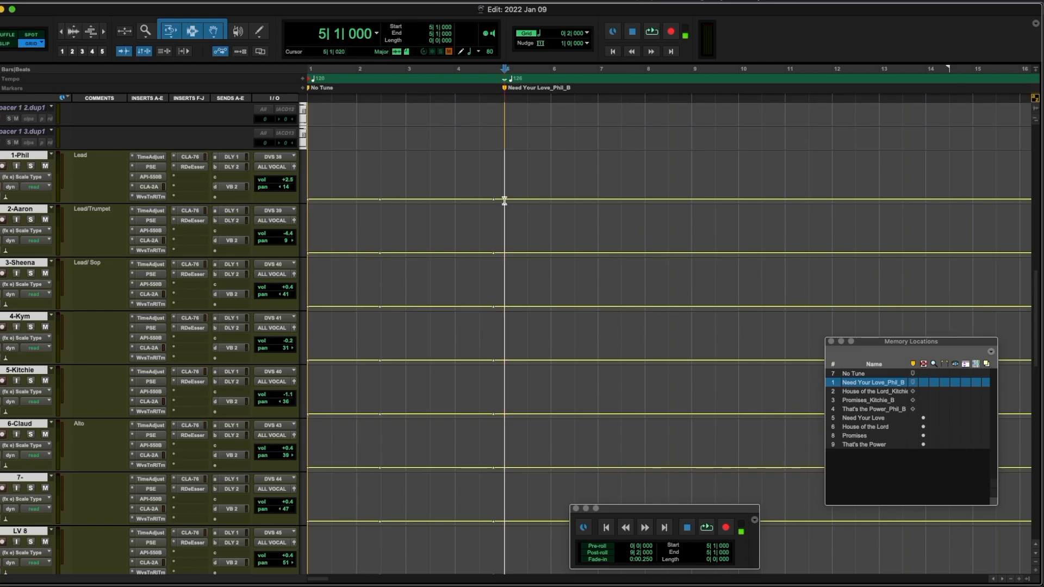
pyautogui.click(40, 177)
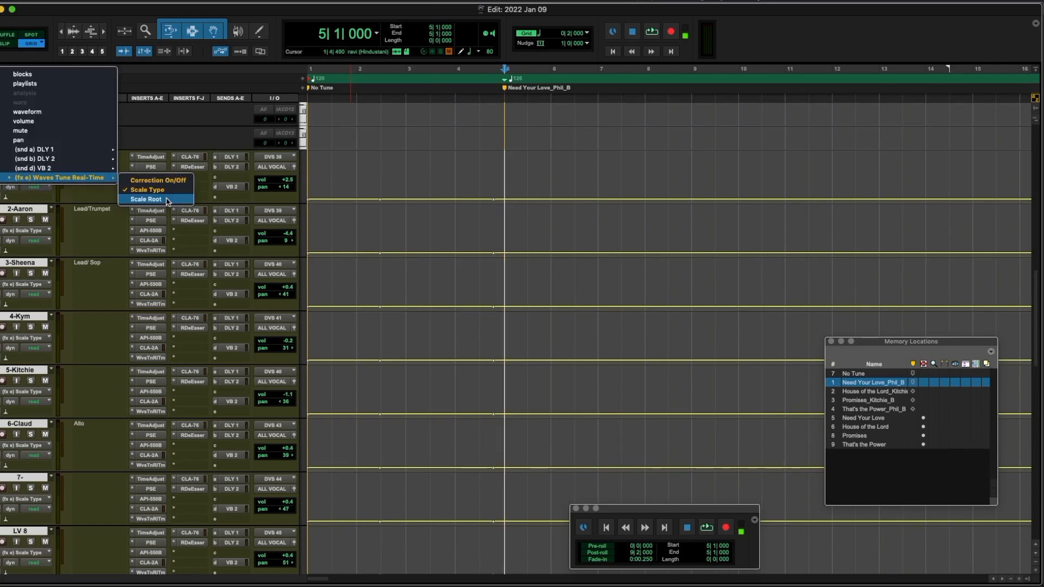
pyautogui.keyDown('alt'); pyautogui.click(155, 201); pyautogui.keyUp('alt')
# Step: Delete the session-start Scale Root breakpoints so the value starts steady
pyautogui.click(332, 162)
pyautogui.moveTo(331, 202); pyautogui.dragTo(332, 229)
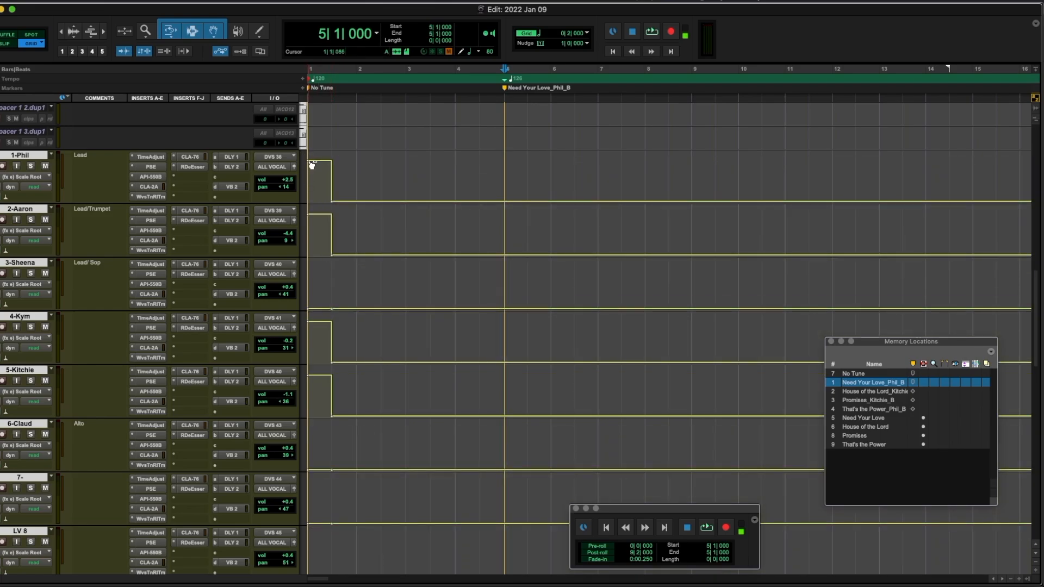
pyautogui.click(311, 165)
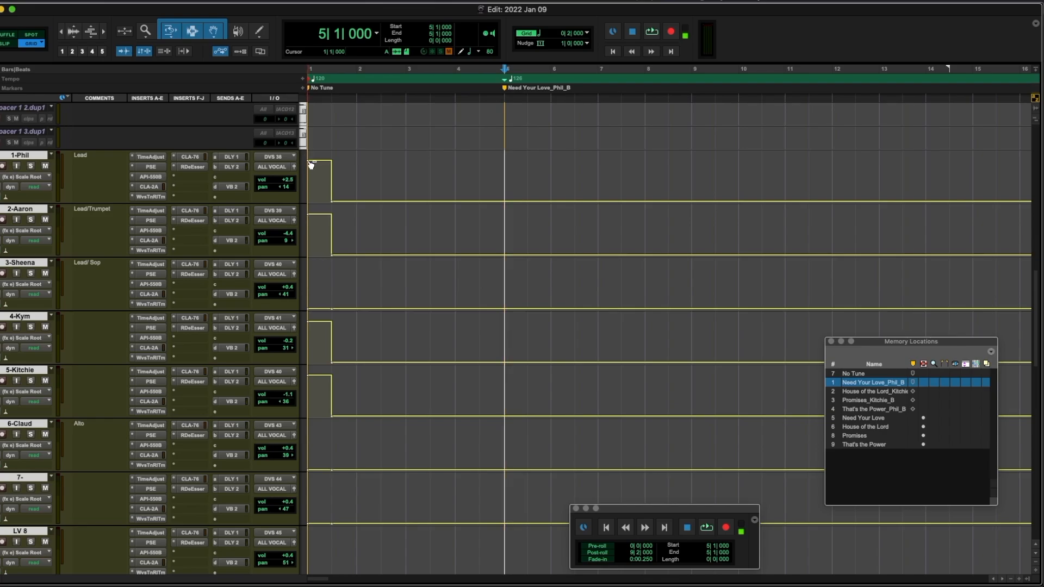
pyautogui.press('Delete')
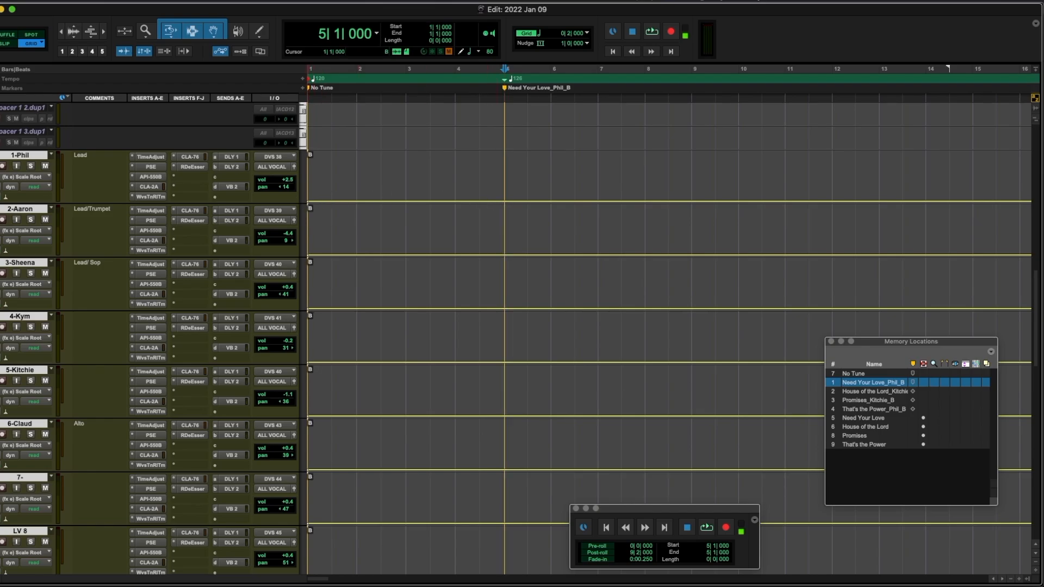
pyautogui.keyDown('alt'); pyautogui.click(309, 201); pyautogui.keyUp('alt')
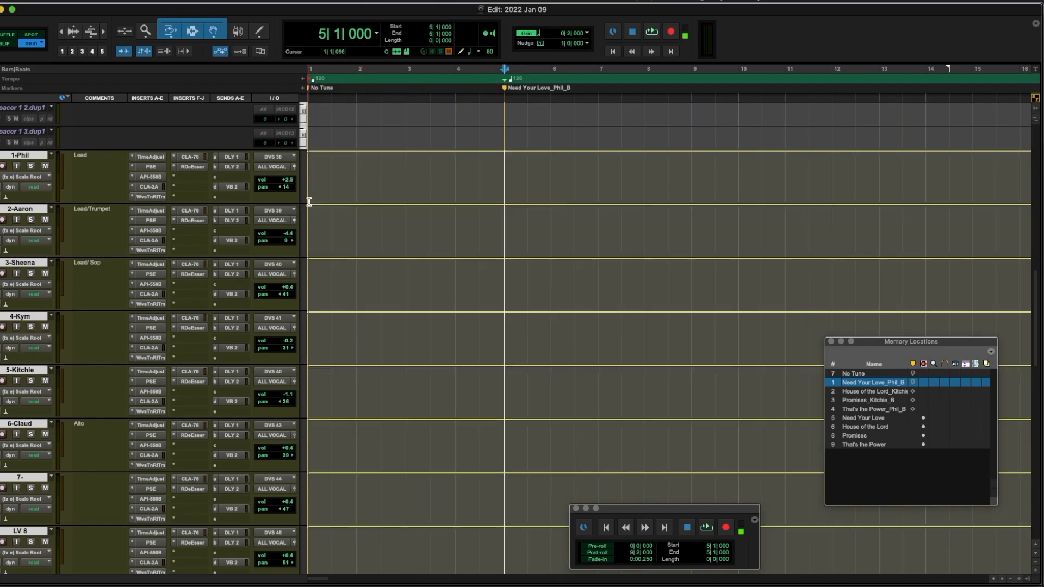
# Step: Add Scale Root breakpoints on all tracks and lower the value at bar 158 to C
pyautogui.keyDown('super'); pyautogui.click(494, 152); pyautogui.keyUp('super')
pyautogui.press('r')
pyautogui.press('r')
pyautogui.hscroll(10, 494, 156)
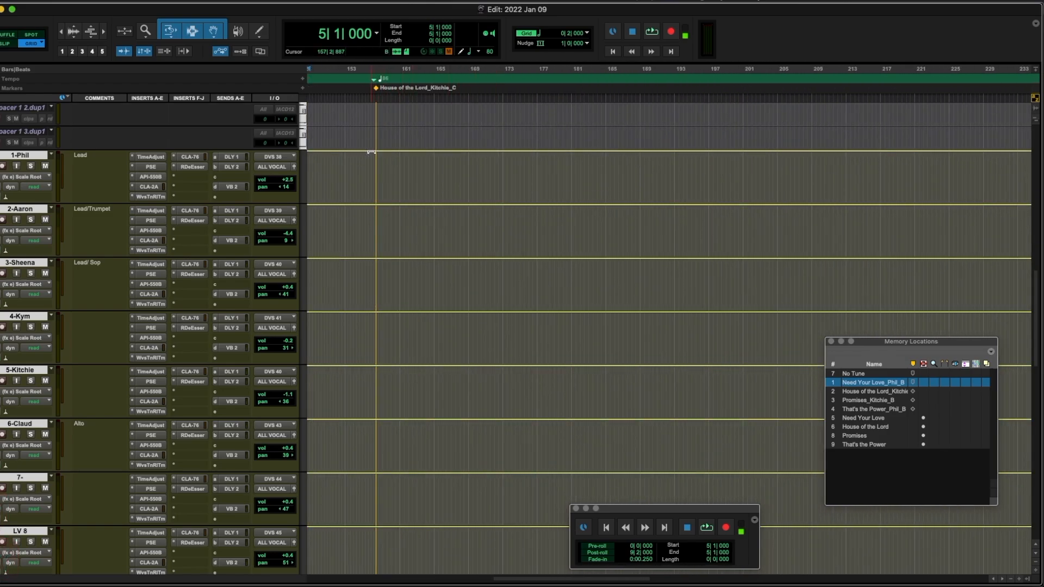
pyautogui.click(378, 155)
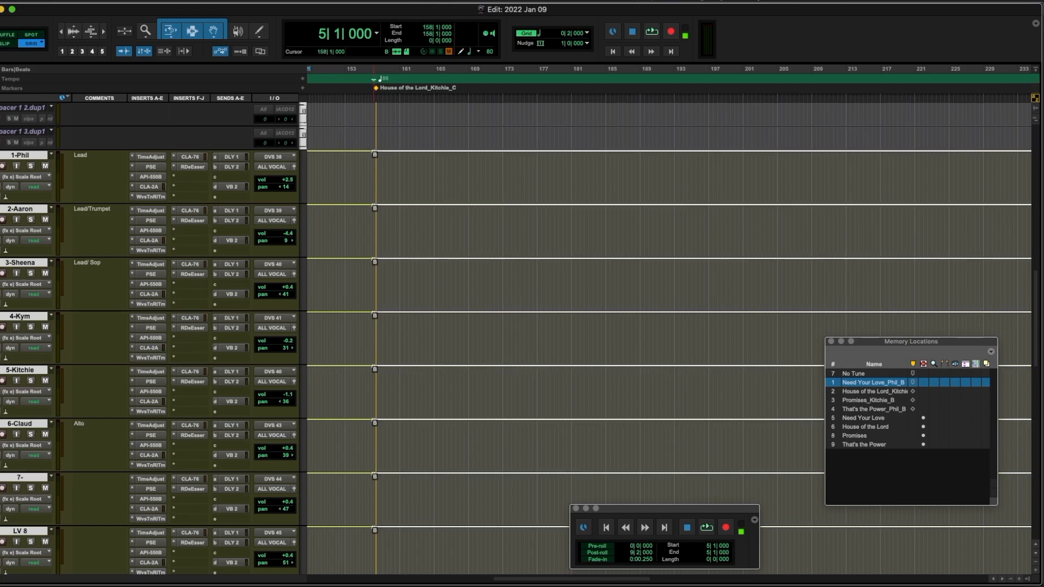
pyautogui.moveTo(374, 198); pyautogui.dragTo(375, 202)
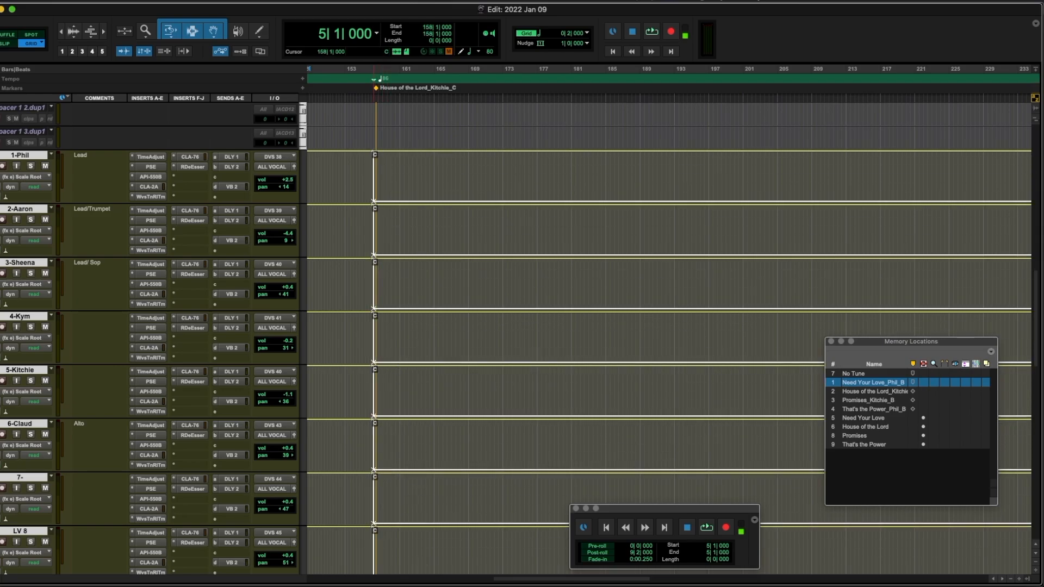
pyautogui.moveTo(374, 254); pyautogui.dragTo(374, 252)
pyautogui.hscroll(15, 411, 186)
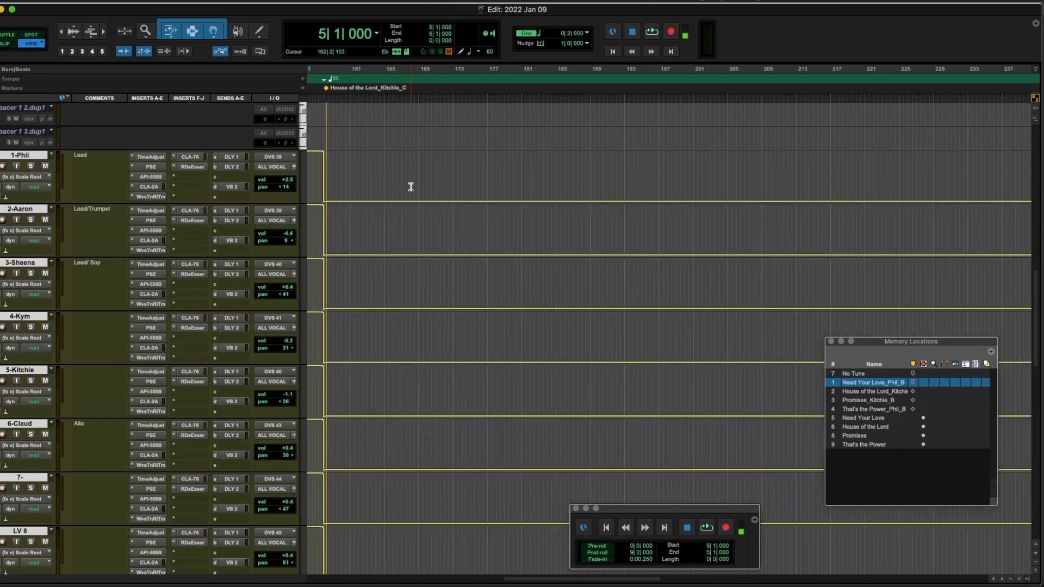
pyautogui.scroll(1, 411, 186)
# Step: Raise the vocal automation to its top value from bar 265 and show the Mix window
pyautogui.press('r')
pyautogui.moveTo(422, 225); pyautogui.dragTo(424, 173)
pyautogui.hscroll(8, 555, 171)
pyautogui.scroll(-1, 555, 170)
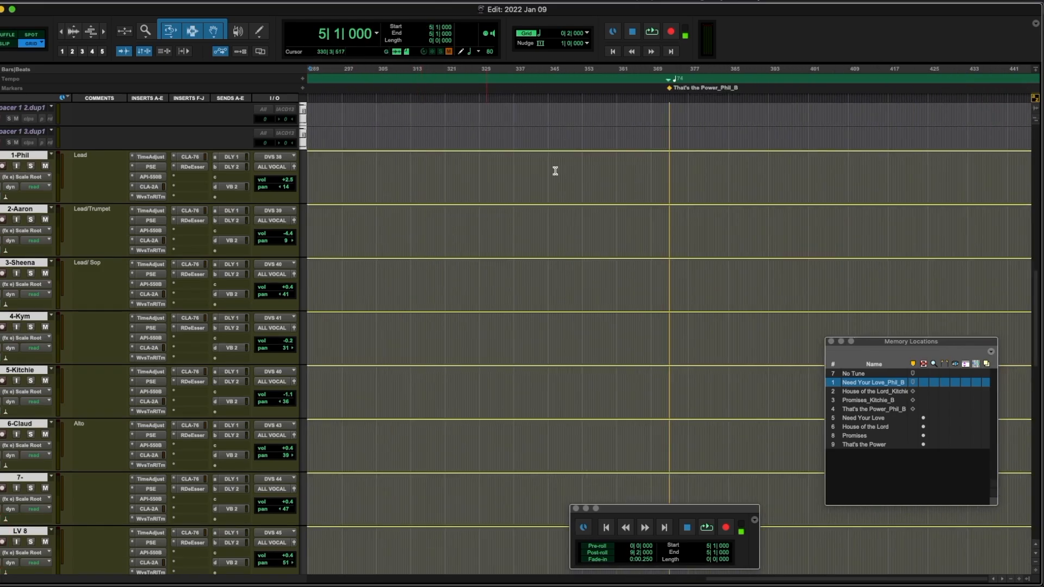
pyautogui.press('r')
pyautogui.press('r')
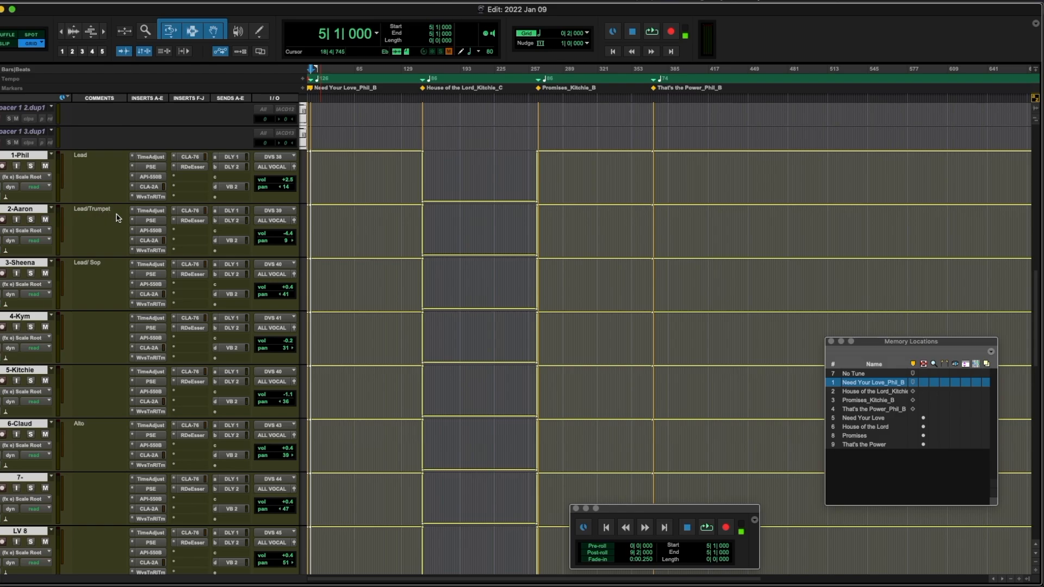
pyautogui.press('super+equal')
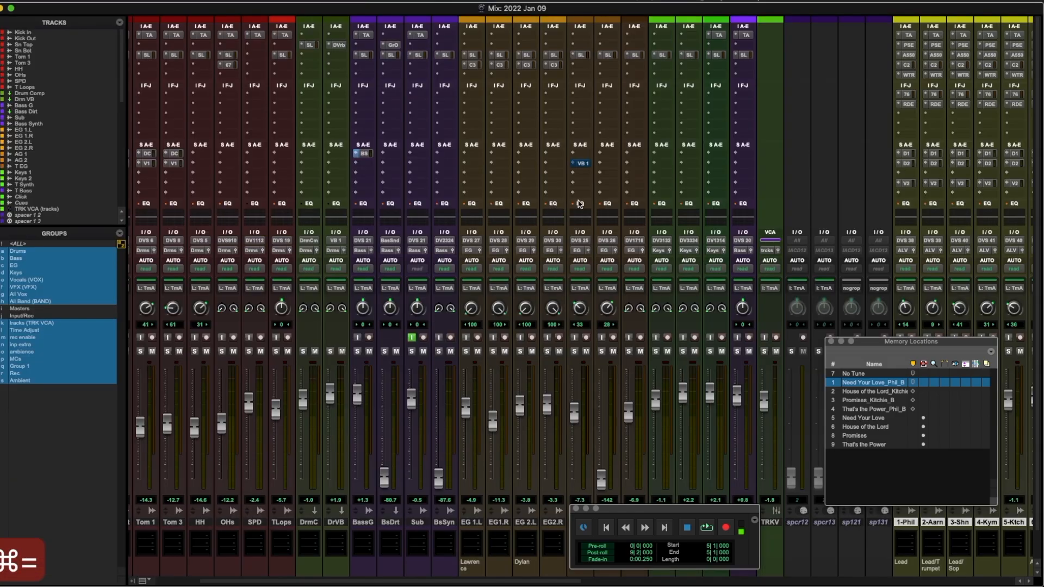
# Step: Open the first vocal track's name and comments dialog and advance to the third vocal track
pyautogui.hscroll(15, 564, 204)
pyautogui.scroll(-2, 435, 326)
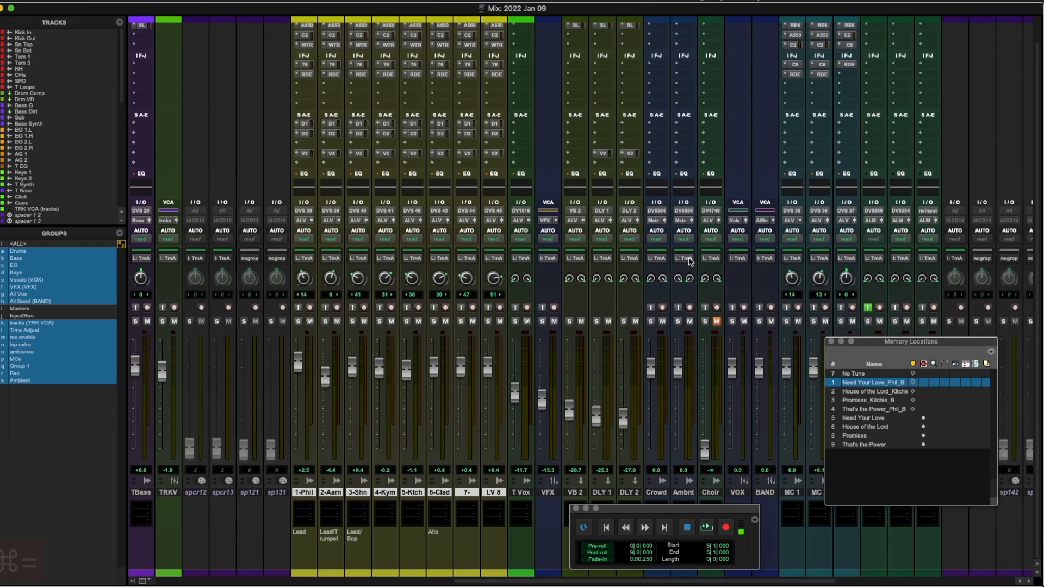
pyautogui.doubleClick(304, 493)
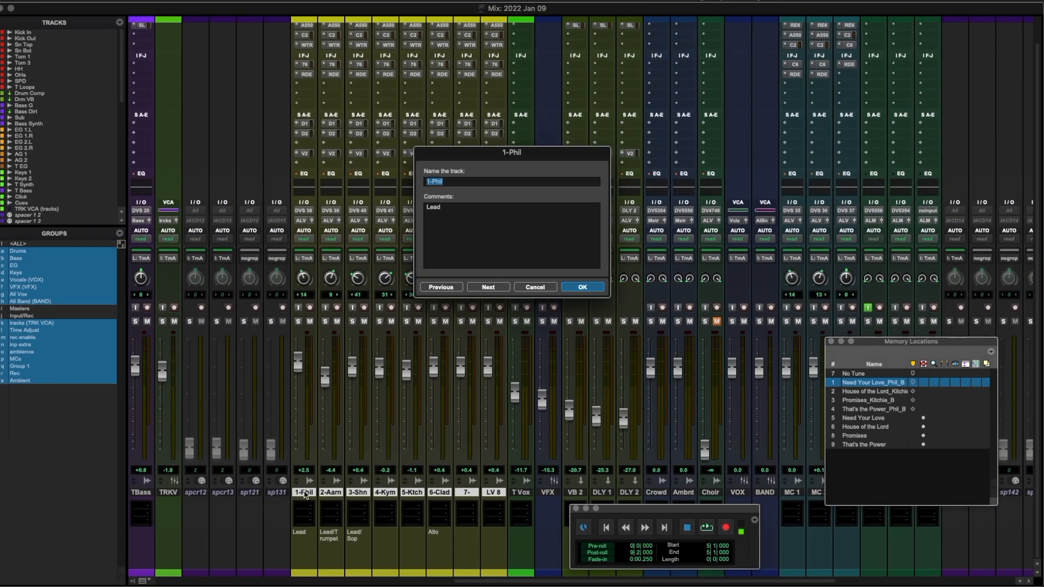
pyautogui.click(489, 287)
pyautogui.click(488, 287)
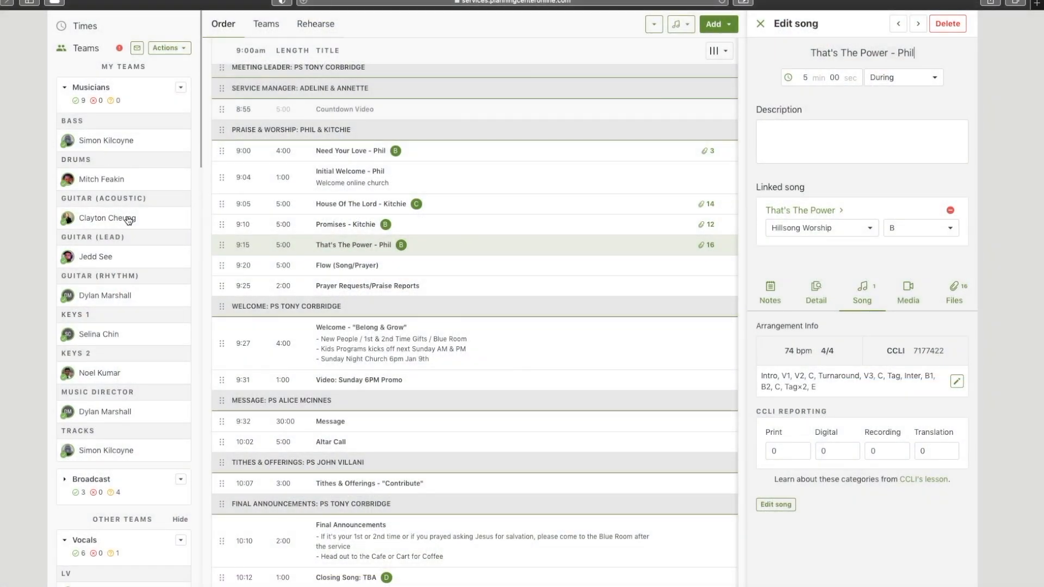
# Step: Collapse the Musicians team in the Teams sidebar and scroll down to the Vocals team members
pyautogui.scroll(2, 139, 353)
pyautogui.click(181, 87)
pyautogui.click(181, 87)
pyautogui.click(65, 88)
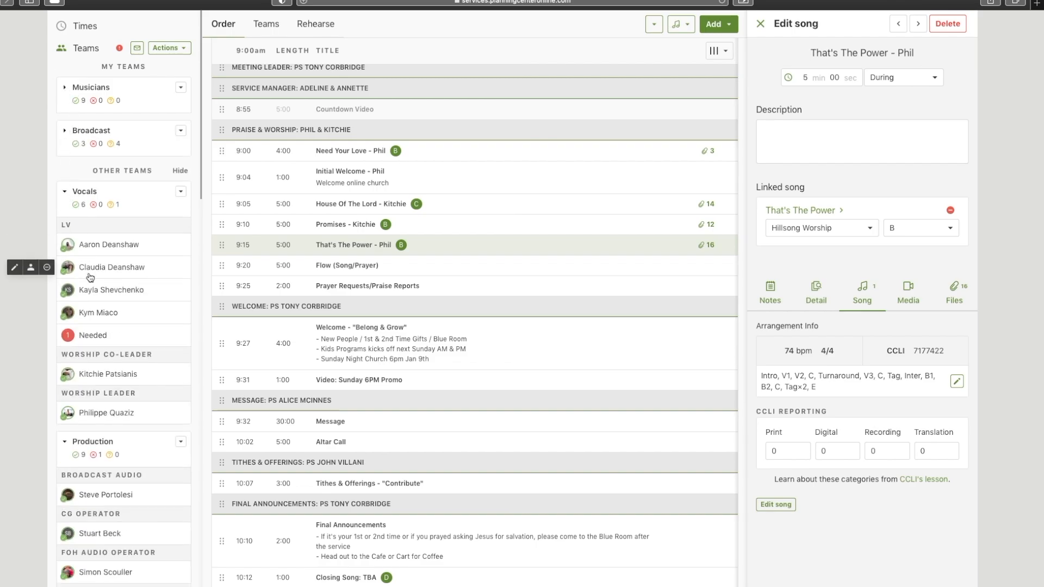
pyautogui.scroll(-2, 91, 272)
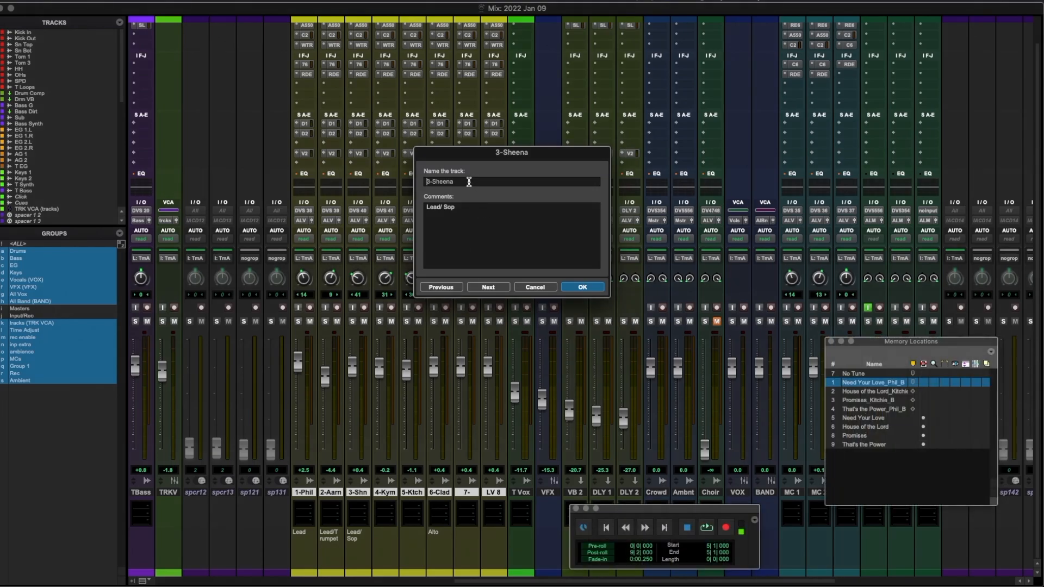
# Step: Rename vocal tracks 3 and 5 to this week's scheduled singers in the rename dialog
pyautogui.press('BackSpace')
pyautogui.press('BackSpace')
pyautogui.press('BackSpace')
pyautogui.press('BackSpace')
pyautogui.press('BackSpace')
pyautogui.press('BackSpace')
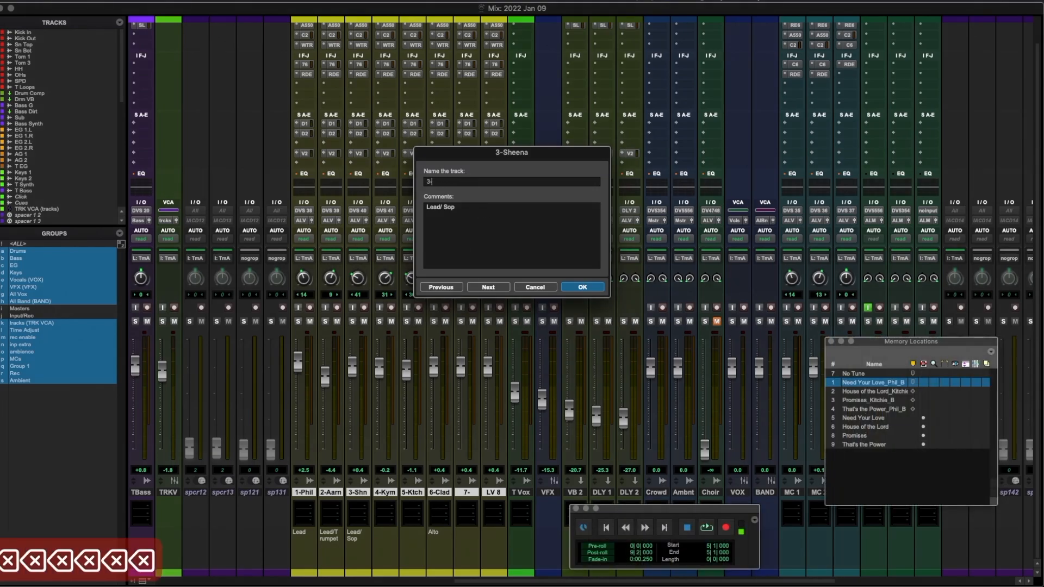
pyautogui.write('Kitchie')
pyautogui.press('Tab')
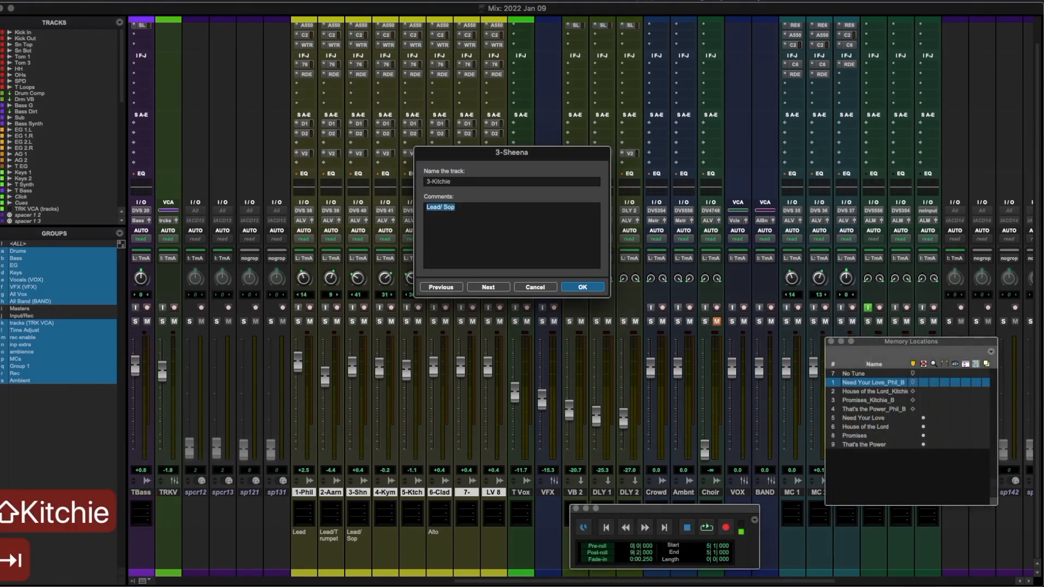
pyautogui.click(490, 287)
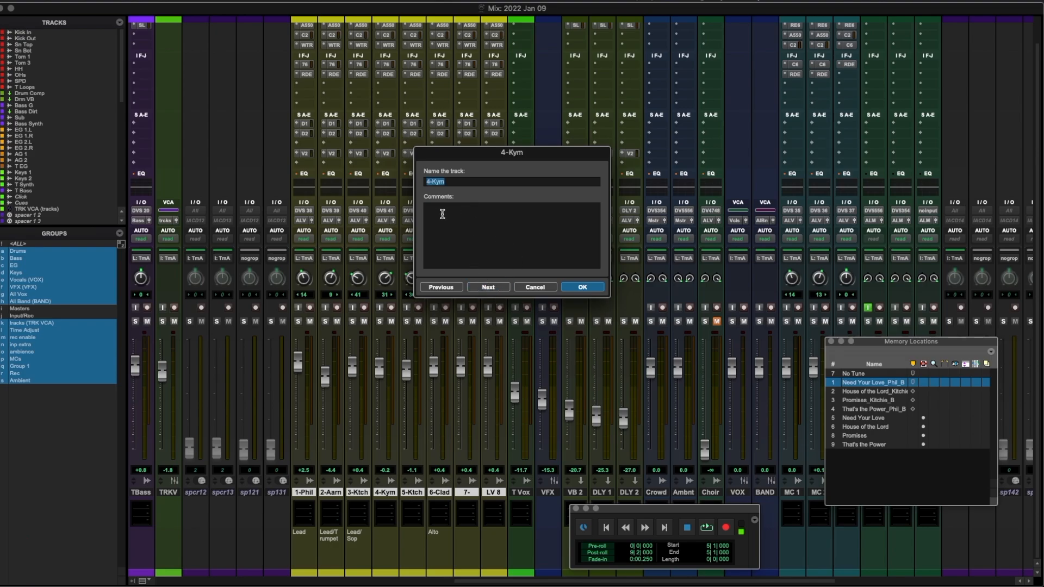
pyautogui.click(491, 290)
pyautogui.press('Right')
pyautogui.press('BackSpace')
pyautogui.press('BackSpace')
pyautogui.press('BackSpace')
pyautogui.press('BackSpace')
pyautogui.press('BackSpace')
pyautogui.press('BackSpace')
pyautogui.press('BackSpace')
pyautogui.write('Claudi')
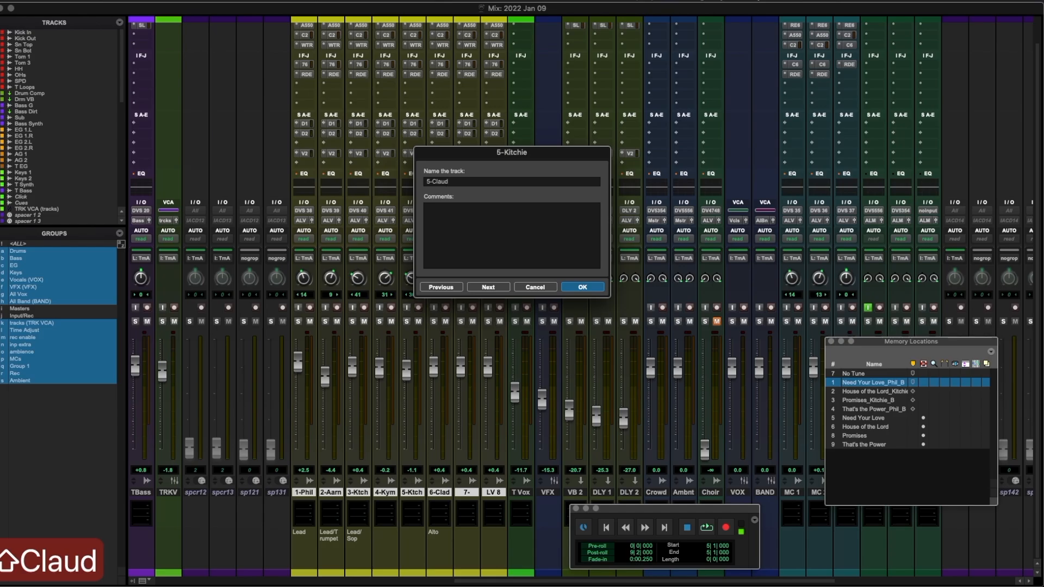
pyautogui.write('a')
pyautogui.press('Return')
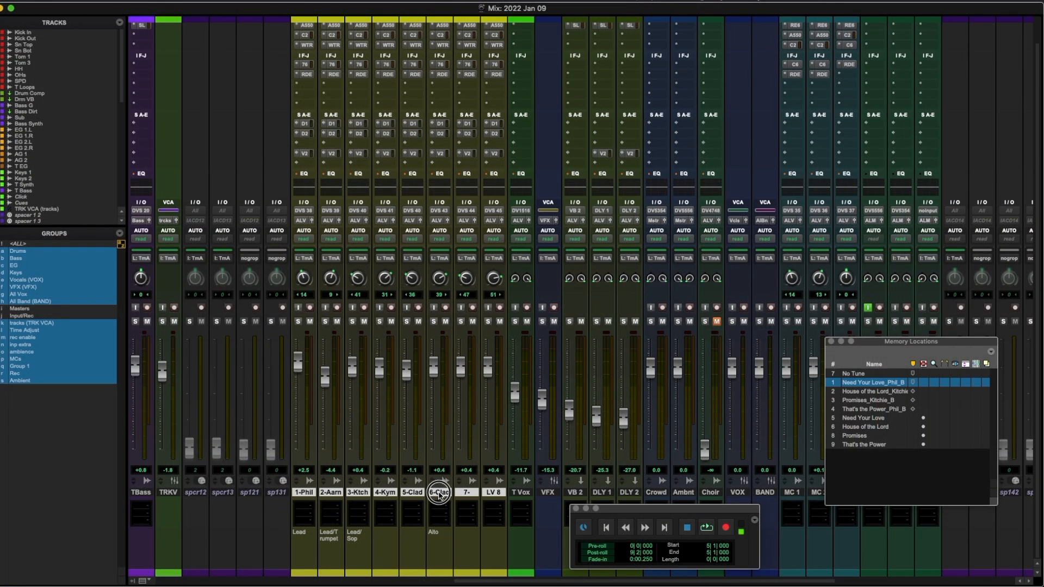
# Step: Rename vocal track 6 to its scheduled singer's name
pyautogui.doubleClick(439, 493)
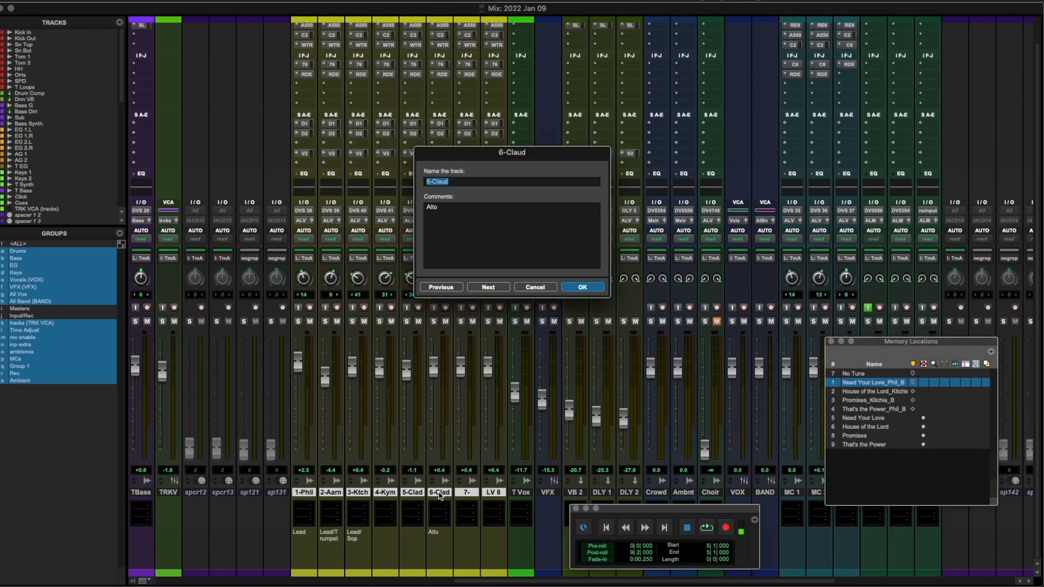
pyautogui.press('Right')
pyautogui.press('BackSpace')
pyautogui.press('BackSpace')
pyautogui.press('BackSpace')
pyautogui.press('BackSpace')
pyautogui.press('BackSpace')
pyautogui.write('Ka')
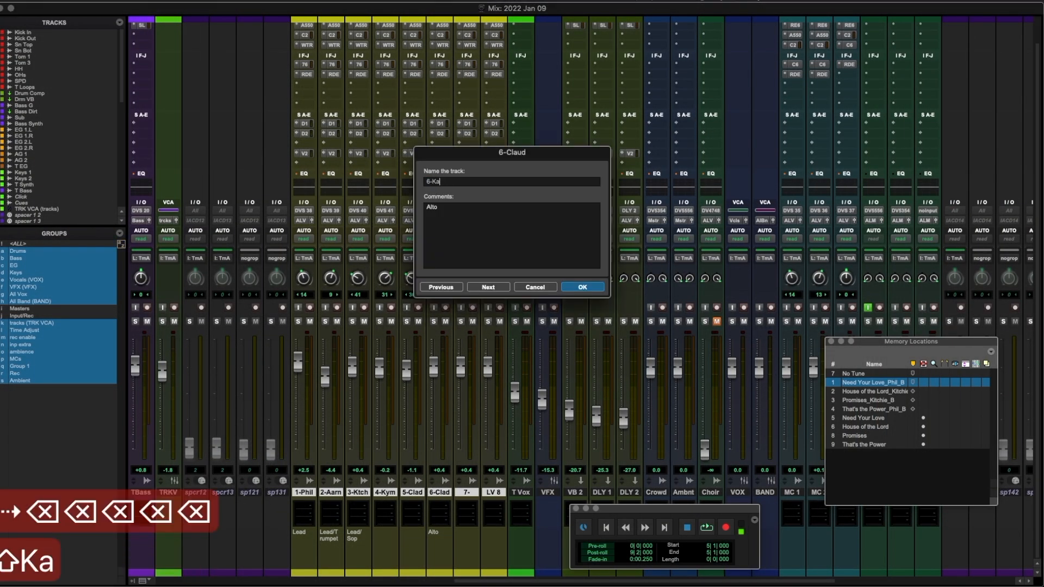
pyautogui.write('yla')
pyautogui.press('Return')
pyautogui.scroll(3, 387, 504)
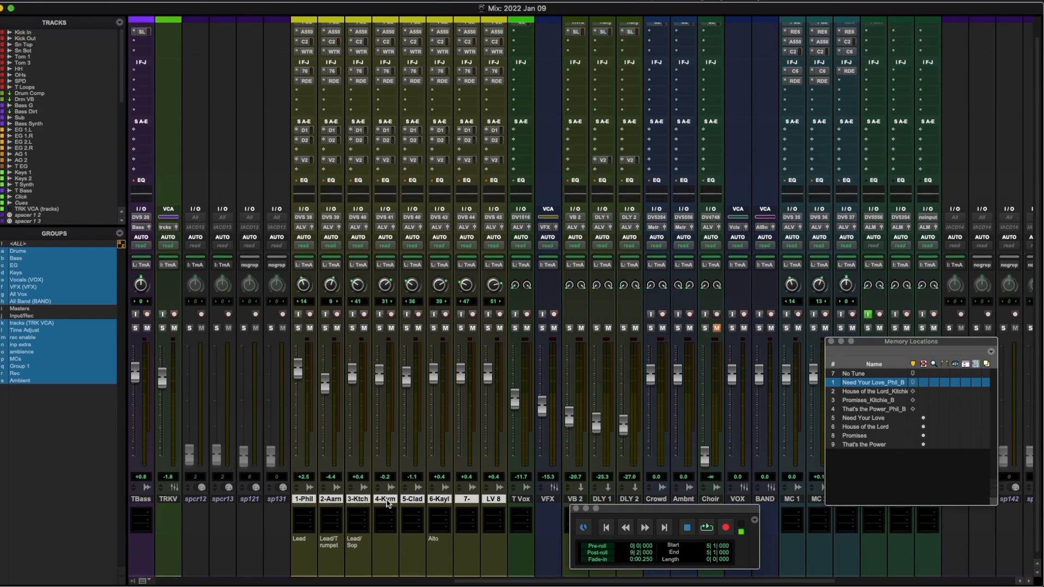
pyautogui.click(314, 57)
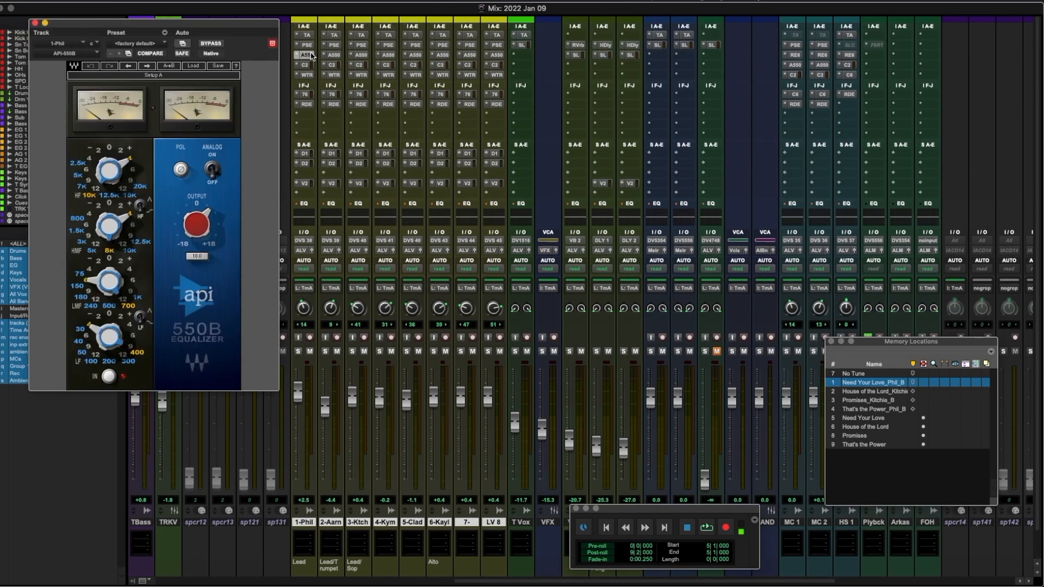
pyautogui.click(195, 66)
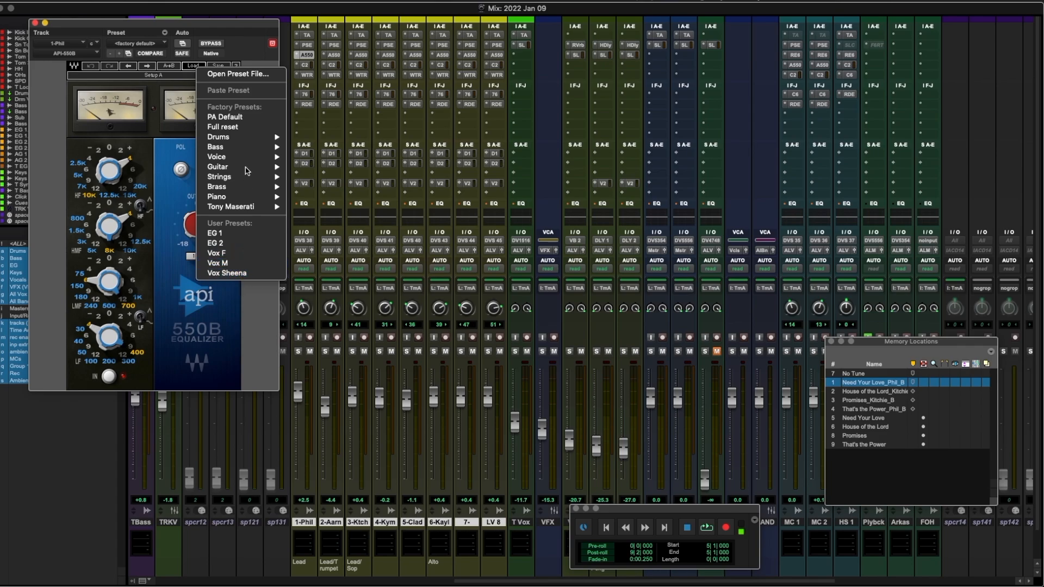
pyautogui.click(240, 25)
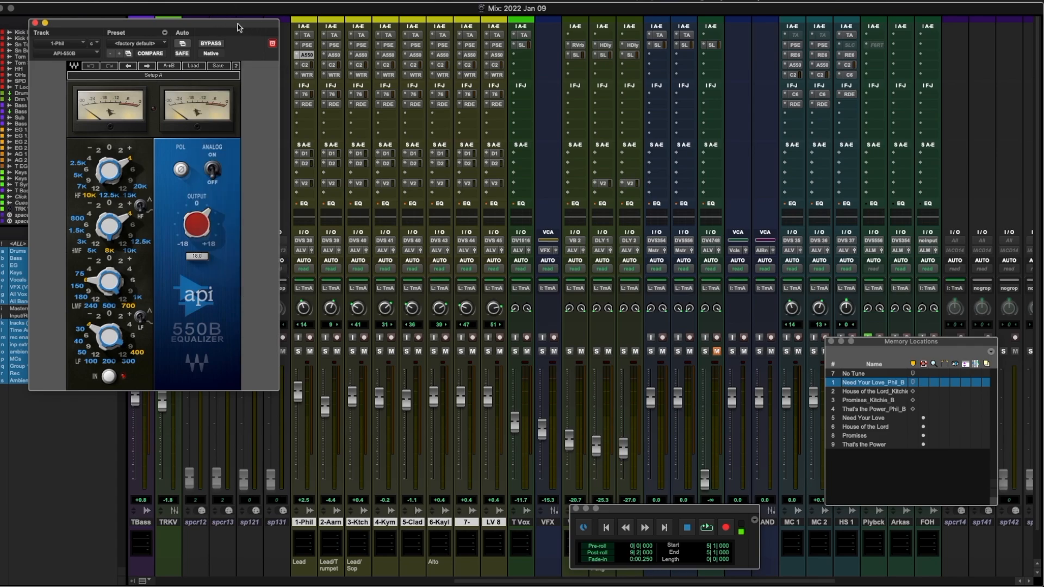
pyautogui.click(36, 23)
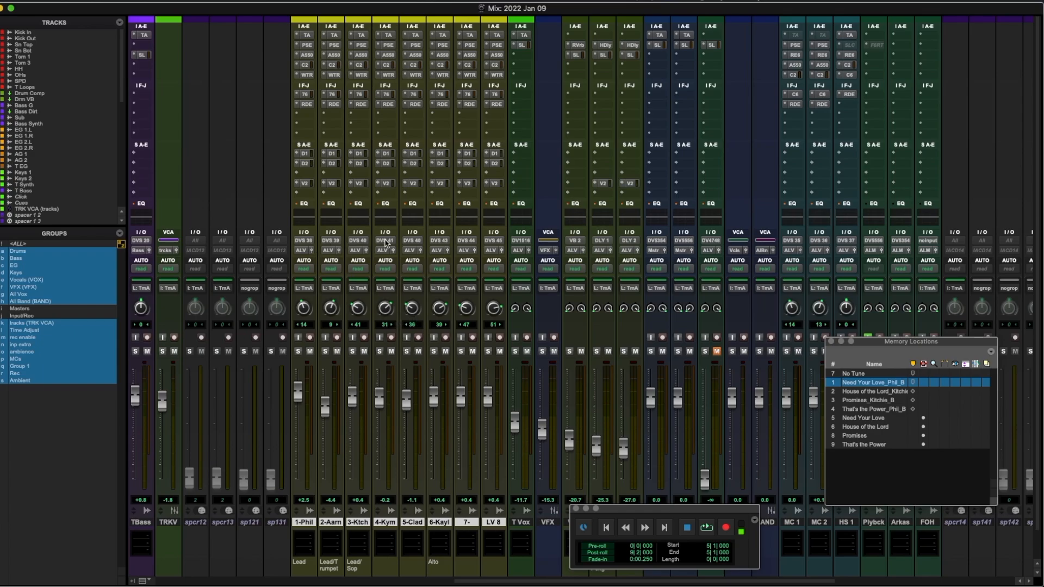
pyautogui.click(417, 242)
# Step: Set the fifth vocal track's input path to interface > DVS 42 (Mono)
pyautogui.moveTo(435, 240)
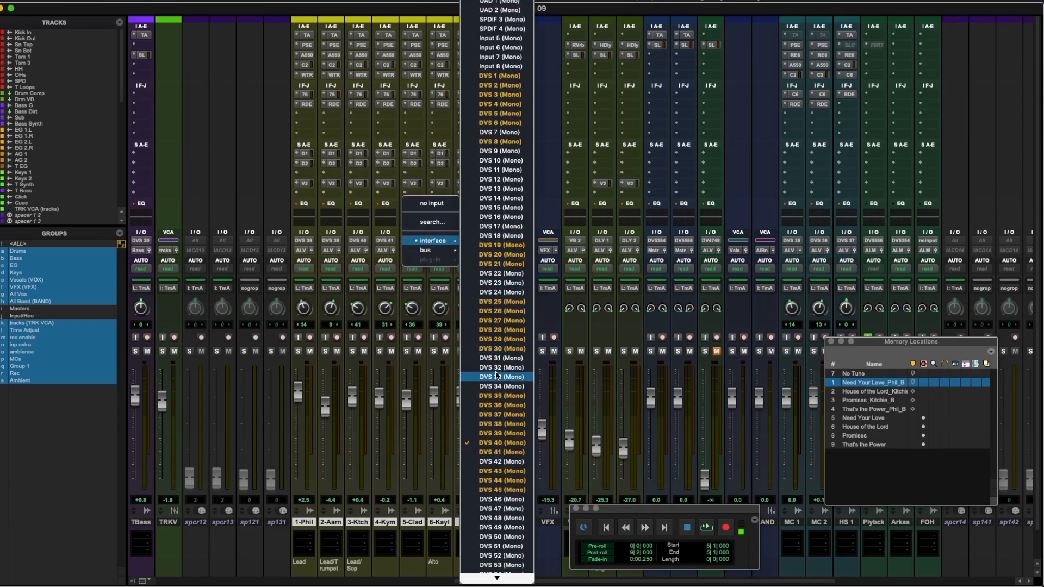
pyautogui.click(499, 464)
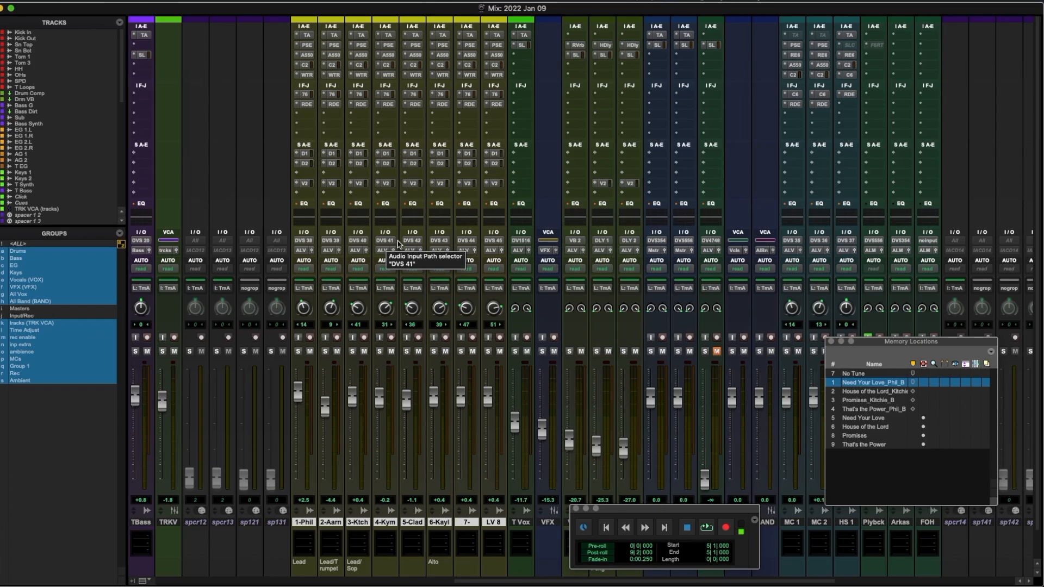
pyautogui.moveTo(423, 578)
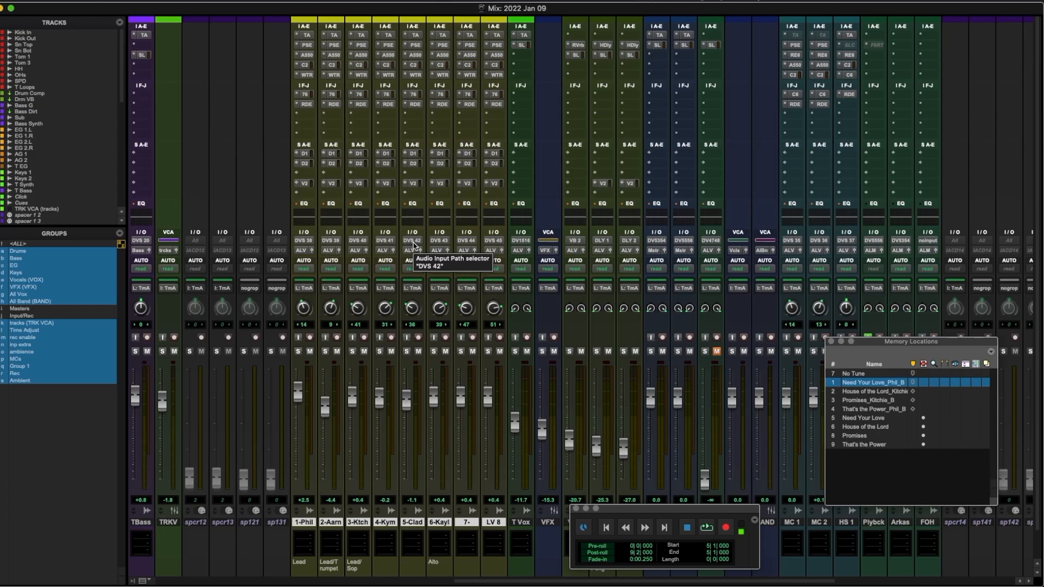
pyautogui.hscroll(-10, 393, 259)
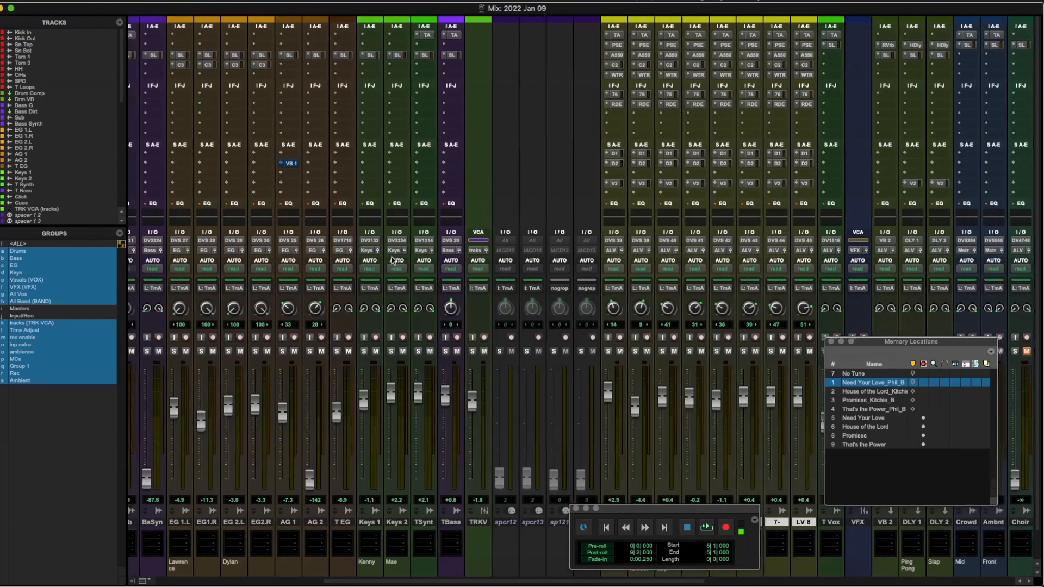
pyautogui.hscroll(10, 439, 276)
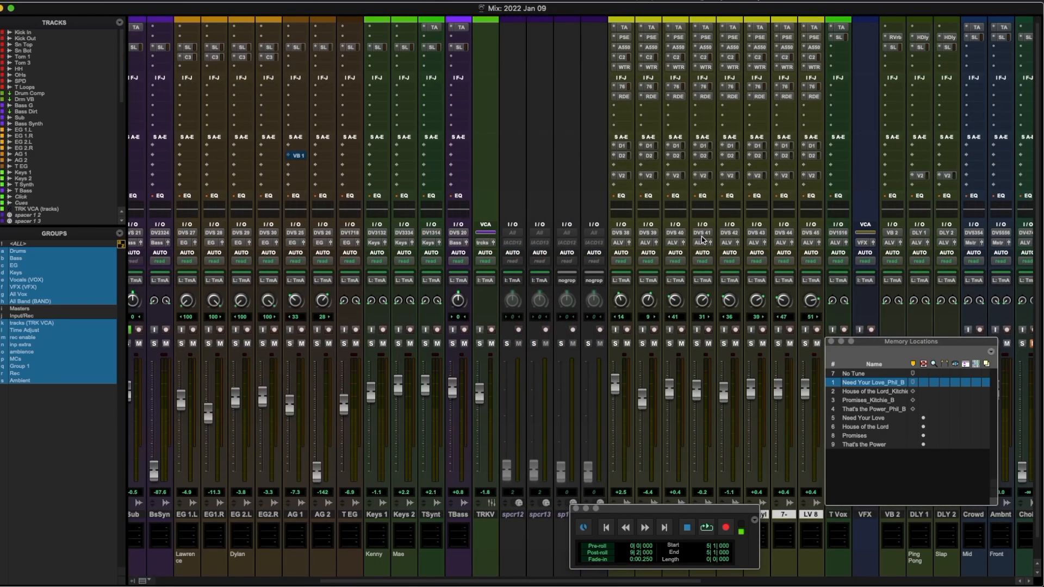
pyautogui.hscroll(-4, 598, 256)
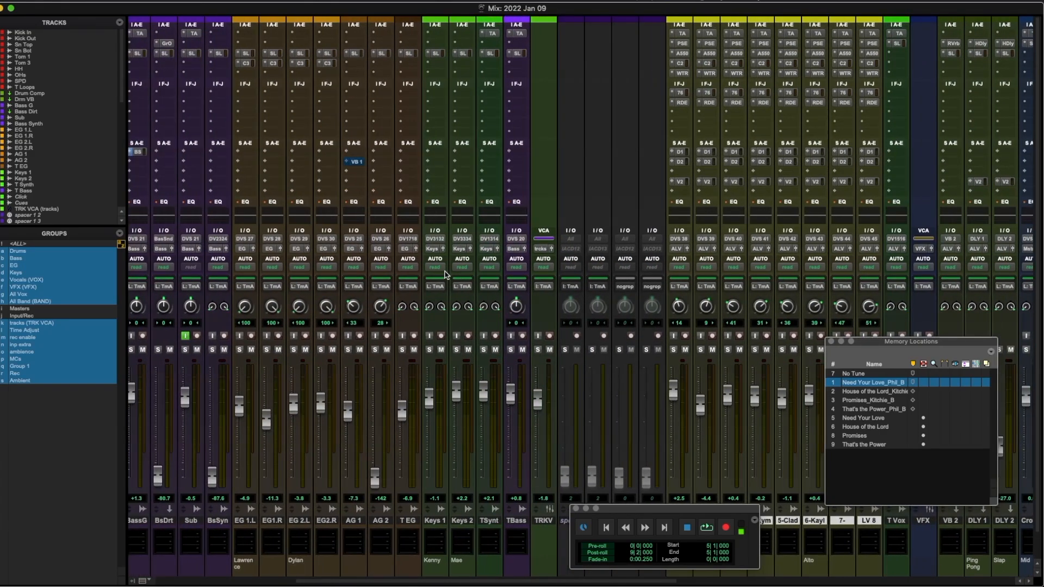
pyautogui.hscroll(-2, 445, 274)
pyautogui.hscroll(-1, 510, 333)
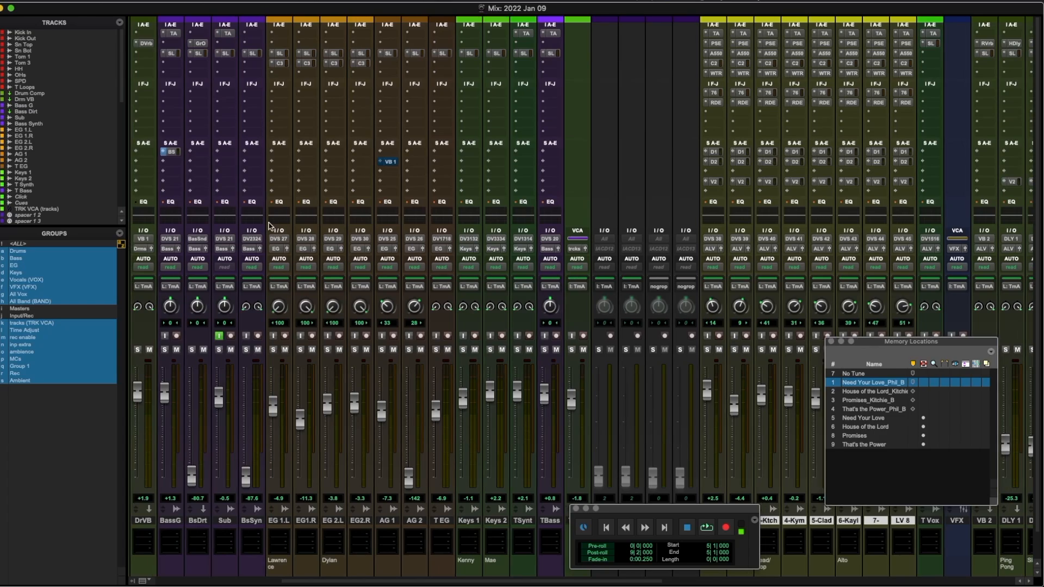
pyautogui.hscroll(-10, 269, 225)
pyautogui.scroll(-2, 269, 225)
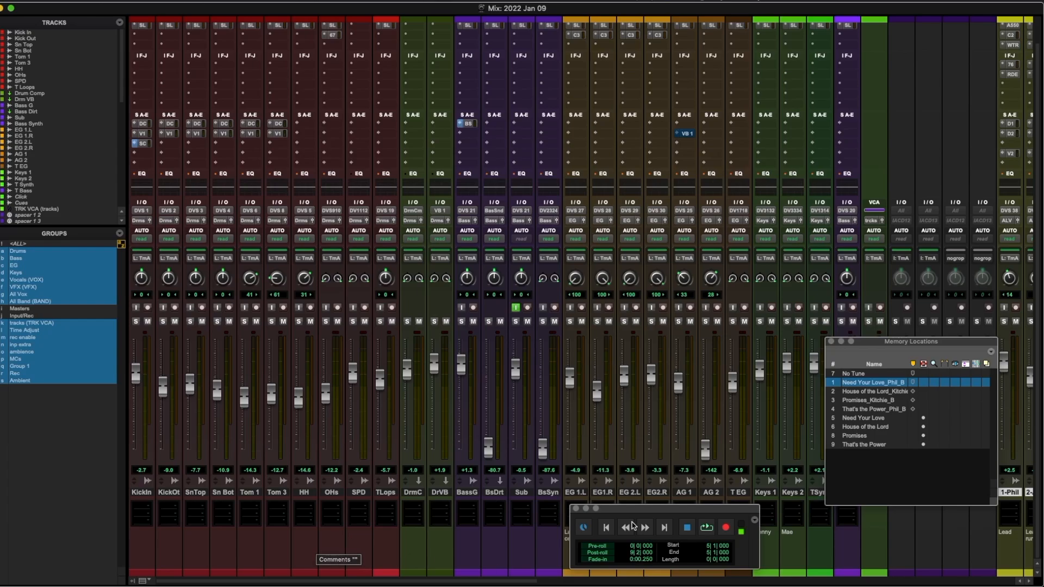
# Step: Enter the bass player's name in the BassG comments and clear the old name from EG 1.L's comments
pyautogui.hscroll(6, 363, 541)
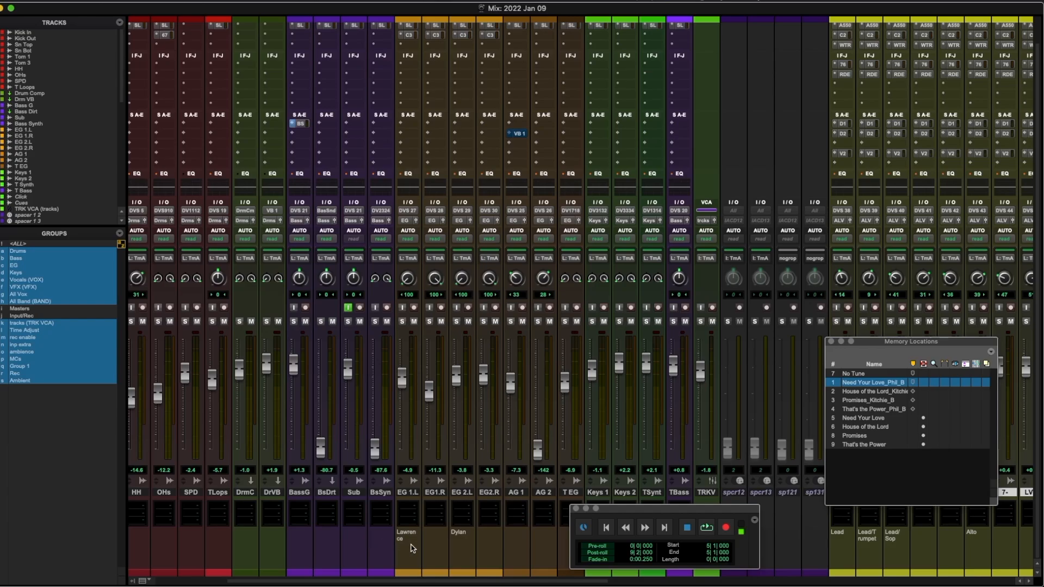
pyautogui.click(288, 536)
pyautogui.write('Simon')
pyautogui.press('Tab')
pyautogui.press('Tab')
pyautogui.press('Tab')
pyautogui.press('Tab')
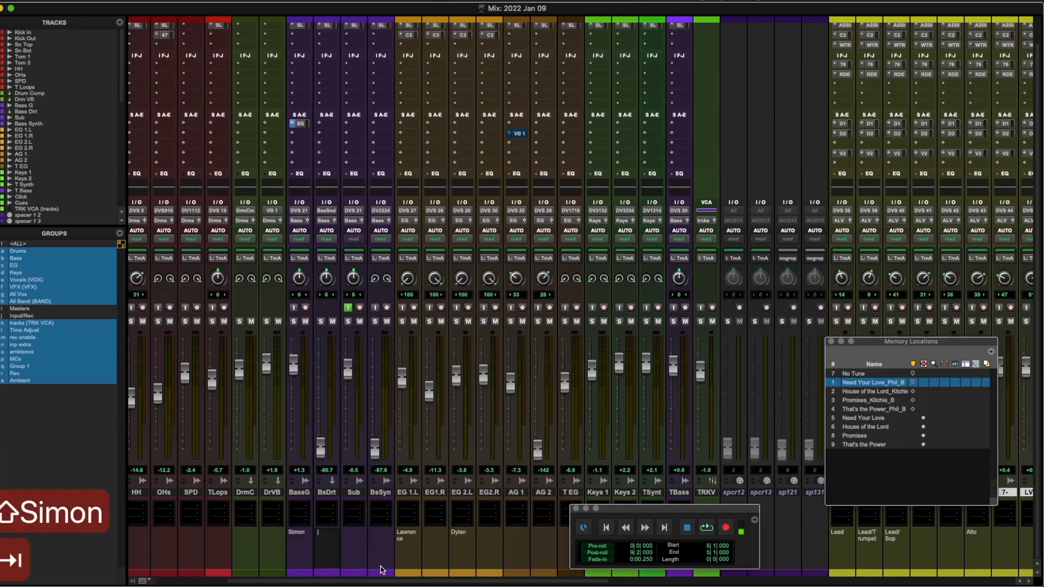
pyautogui.press('BackSpace')
pyautogui.press('BackSpace')
pyautogui.press('BackSpace')
pyautogui.press('BackSpace')
pyautogui.press('BackSpace')
pyautogui.press('BackSpace')
pyautogui.press('BackSpace')
pyautogui.press('BackSpace')
pyautogui.press('BackSpace')
pyautogui.press('BackSpace')
pyautogui.press('super+Tab')
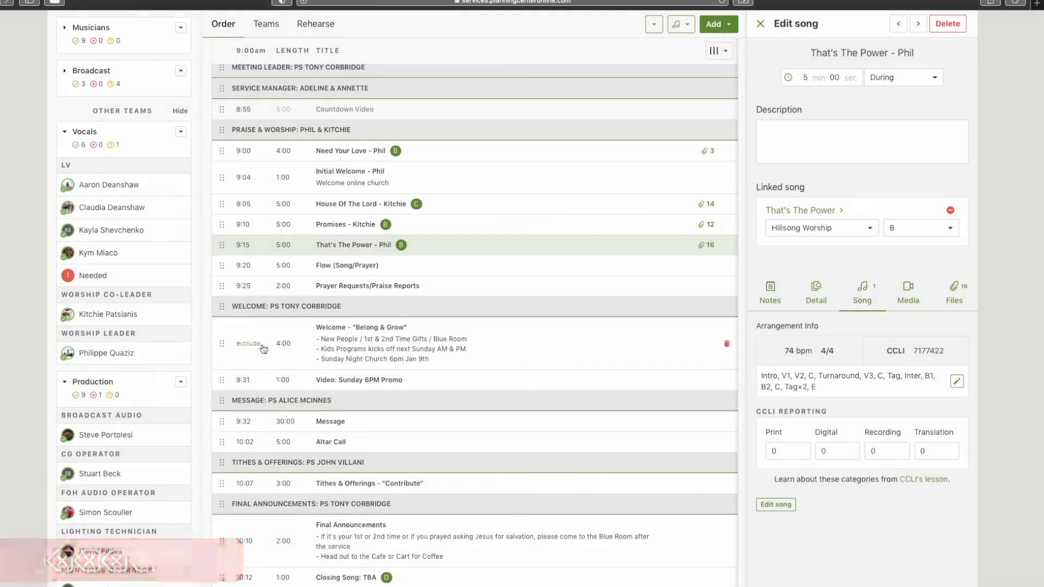
# Step: Collapse the Vocals team and expand the Musicians team to review which member plays each instrument
pyautogui.scroll(2, 143, 385)
pyautogui.click(180, 192)
pyautogui.click(86, 196)
pyautogui.click(86, 197)
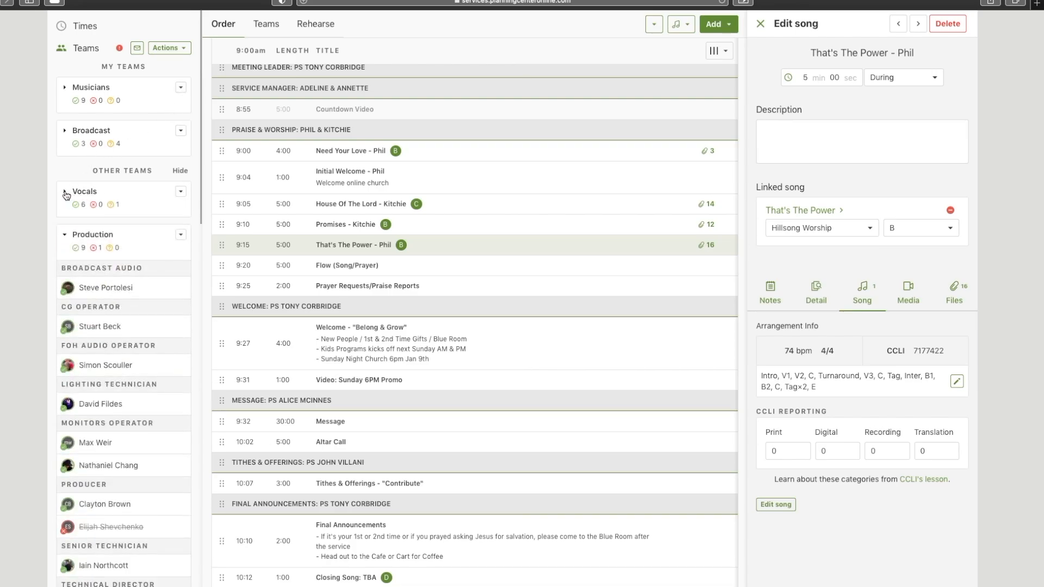
pyautogui.click(67, 88)
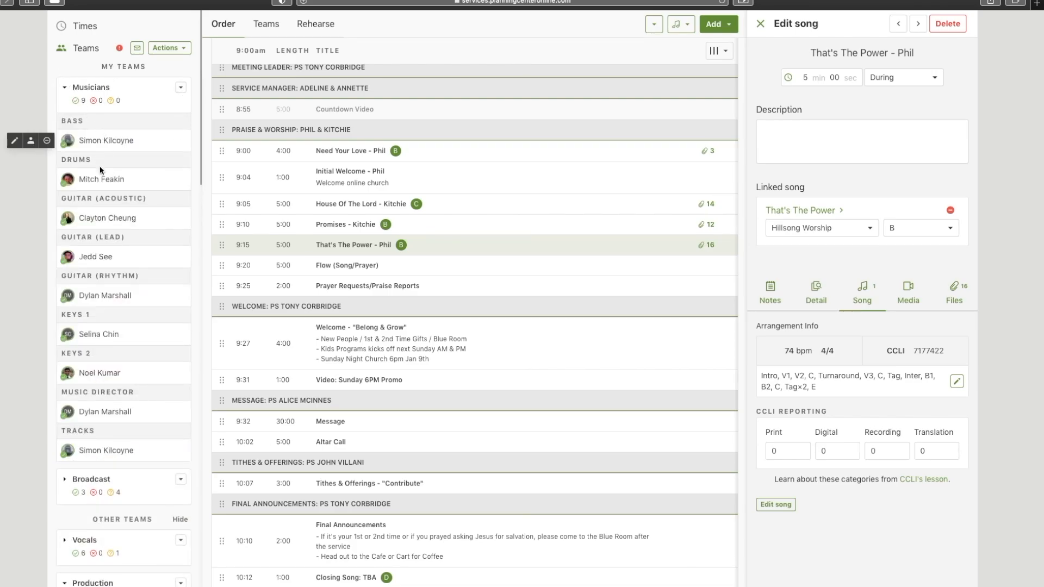
pyautogui.scroll(-3, 104, 169)
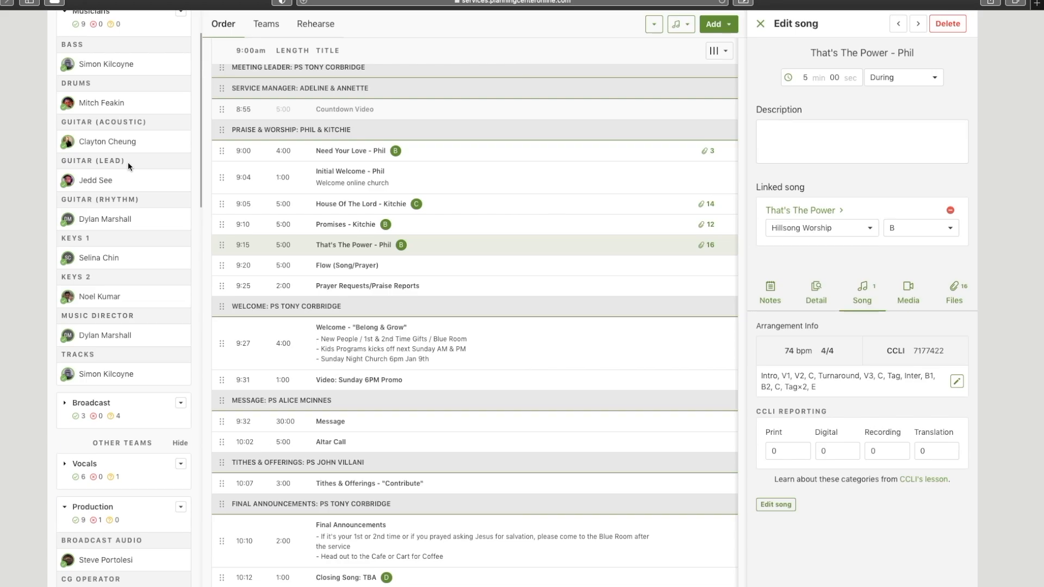
pyautogui.moveTo(99, 187)
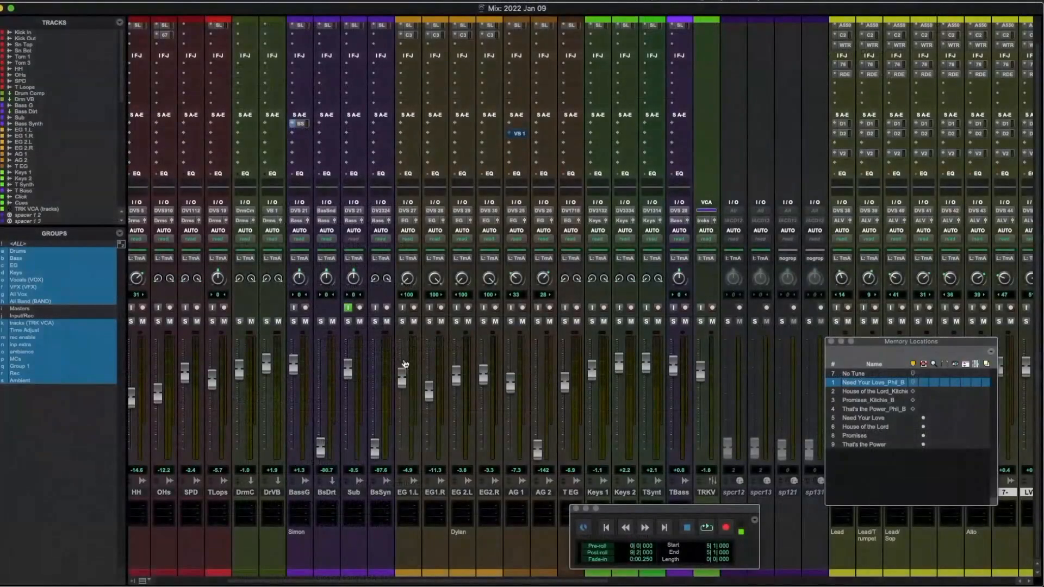
pyautogui.hscroll(2, 368, 538)
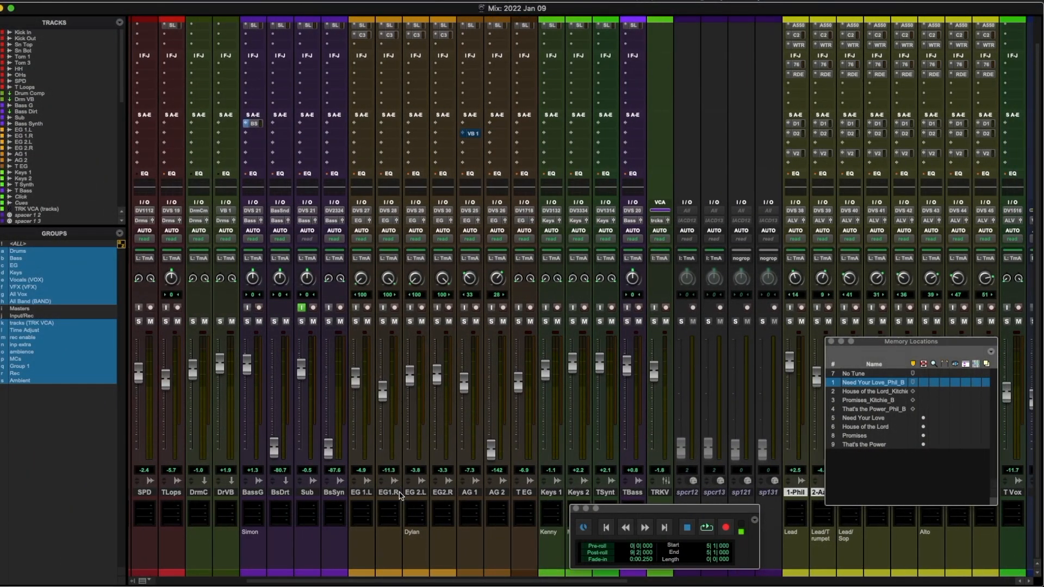
# Step: Enter the guitarist's name in EG 1.L's comment and replace the Keys 1 comment with its keyboardist's name
pyautogui.click(367, 539)
pyautogui.write('Jedd')
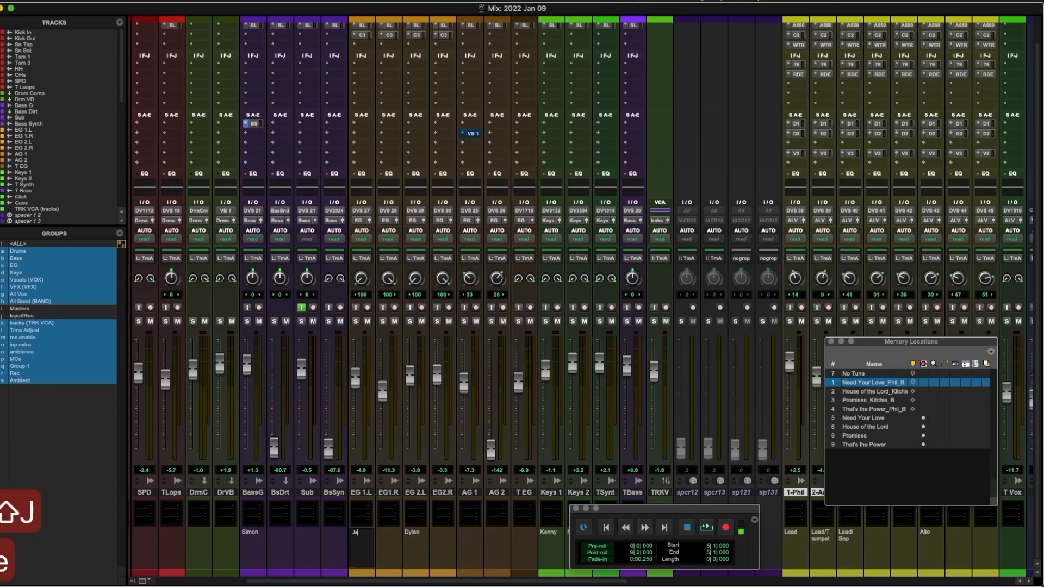
pyautogui.press('Tab')
pyautogui.press('Tab')
pyautogui.press('Tab')
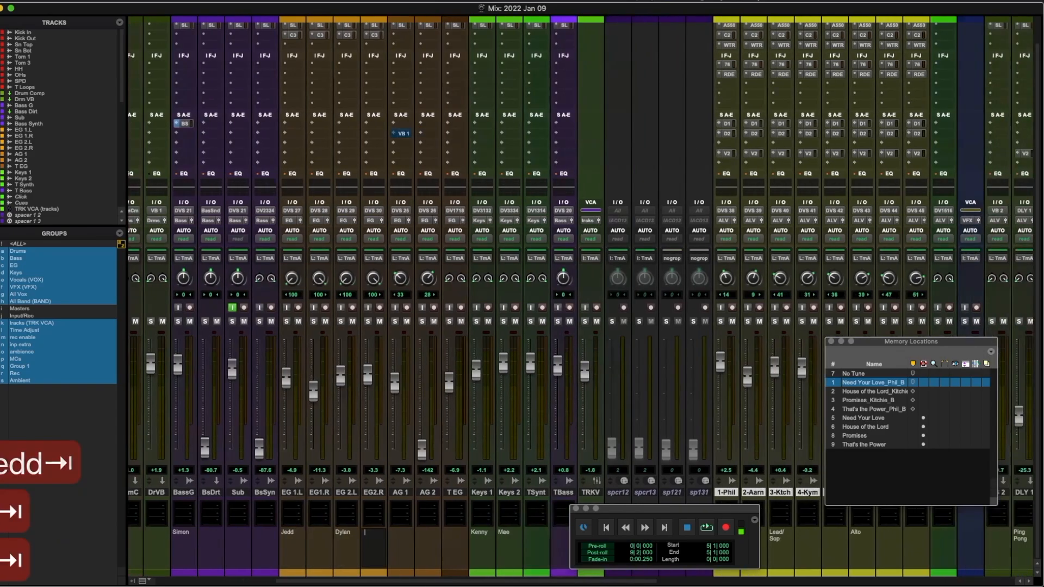
pyautogui.press('Tab')
pyautogui.press('Tab')
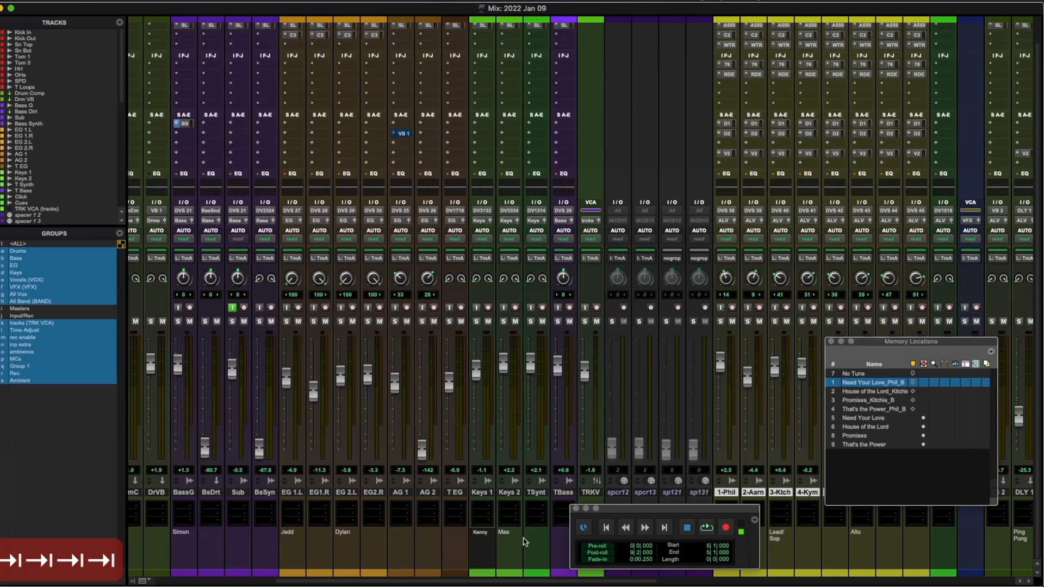
pyautogui.press('BackSpace')
pyautogui.press('BackSpace')
pyautogui.press('BackSpace')
pyautogui.press('BackSpace')
pyautogui.press('BackSpace')
pyautogui.write('Selina')
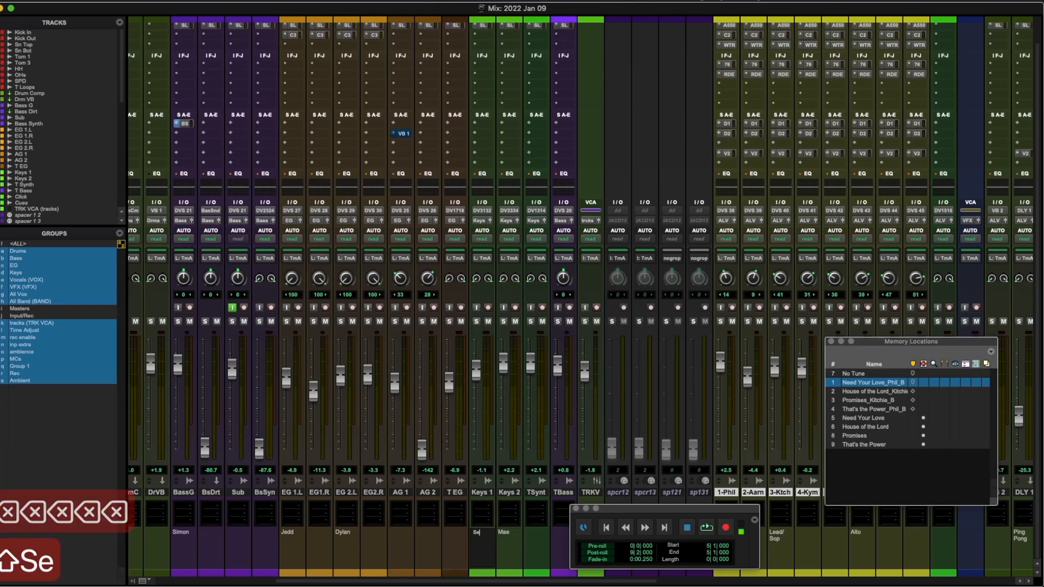
pyautogui.press('Tab')
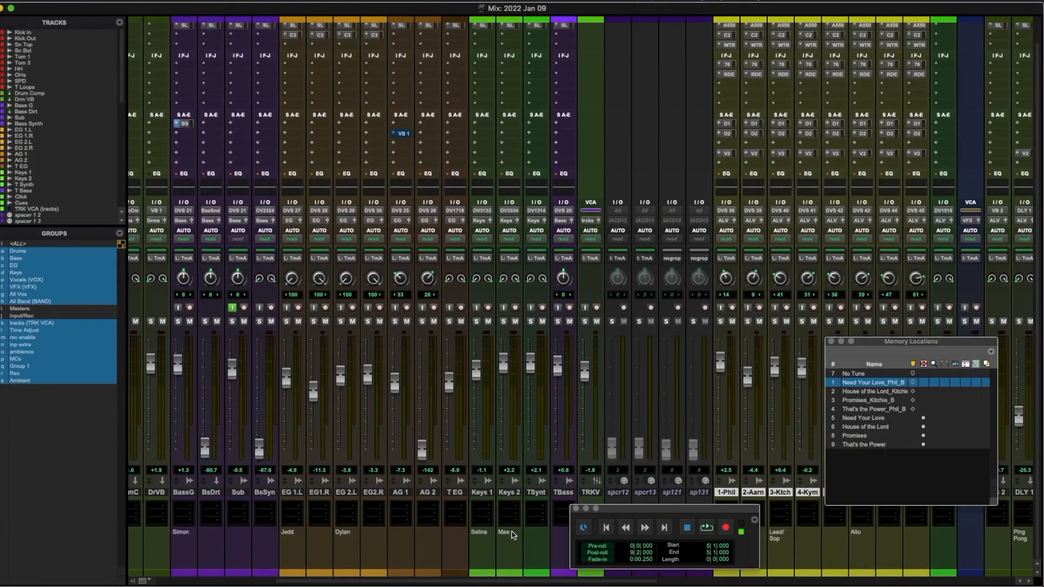
# Step: Replace the old name in the Keys 2 comment with the second keyboardist's name
pyautogui.click(513, 536)
pyautogui.press('BackSpace')
pyautogui.press('BackSpace')
pyautogui.press('BackSpace')
pyautogui.press('BackSpace')
pyautogui.write('Noel')
pyautogui.press('Return')
pyautogui.hscroll(5, 476, 519)
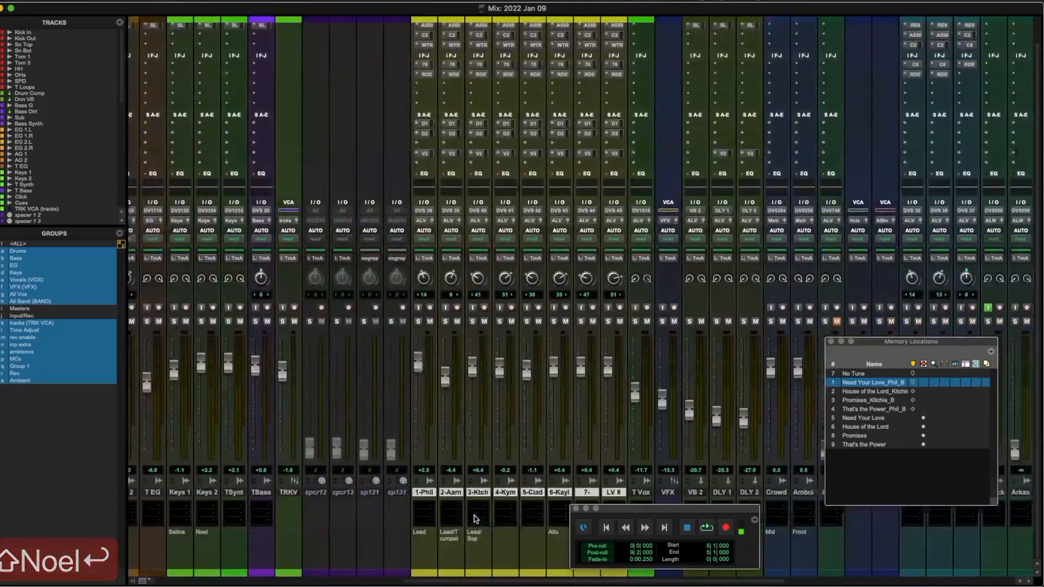
pyautogui.hscroll(-7, 476, 519)
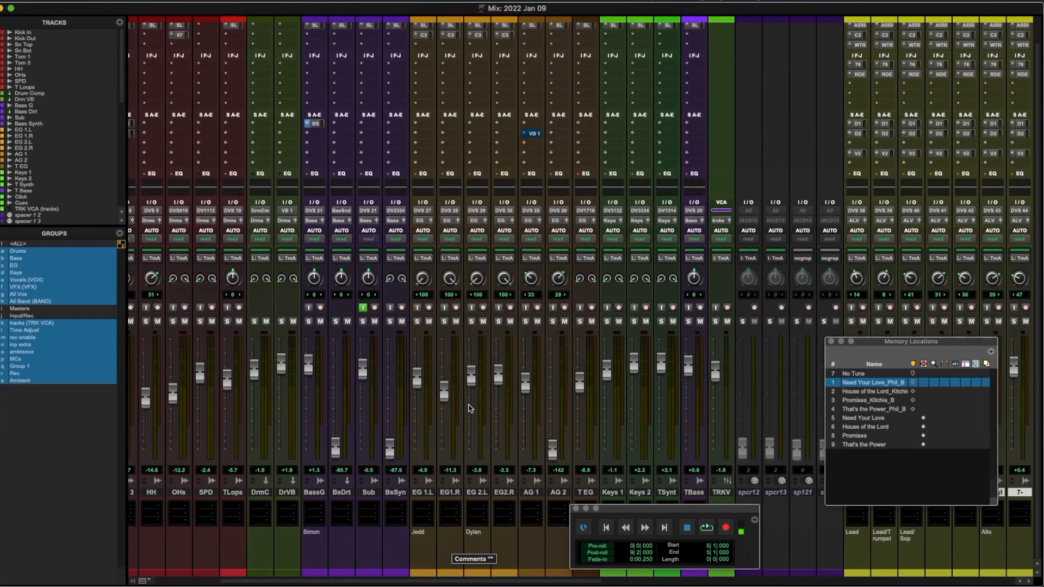
pyautogui.hscroll(-1, 419, 392)
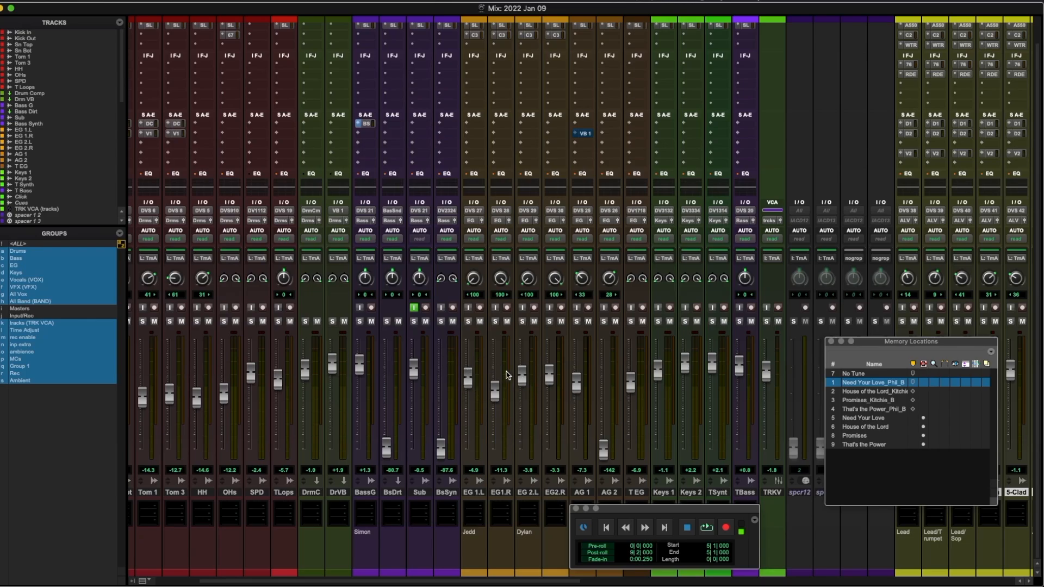
pyautogui.hscroll(-4, 550, 375)
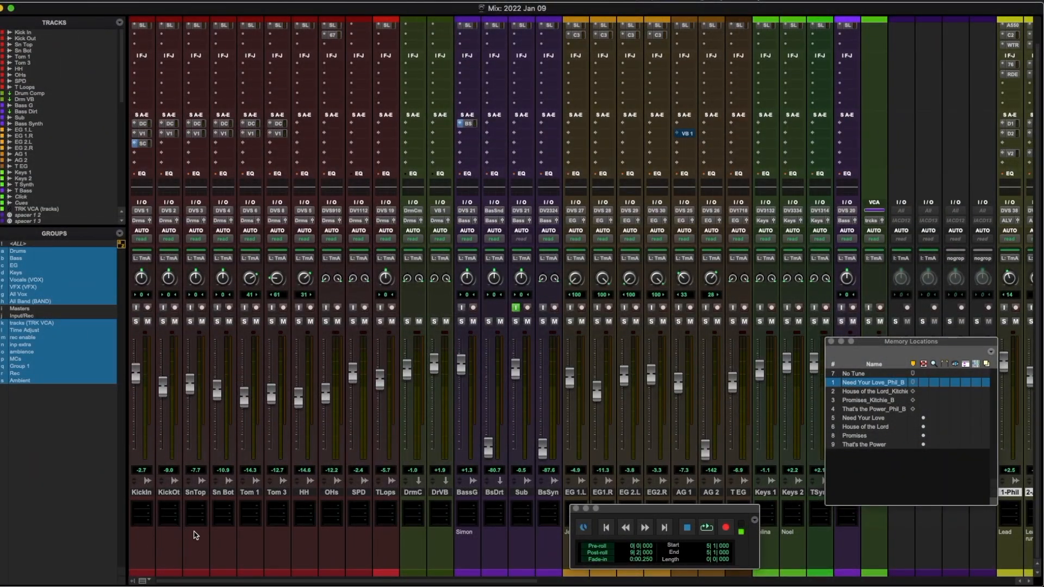
# Step: Type the drummer's name into the SnTop track's comment, correcting a mistyped letter
pyautogui.click(197, 536)
pyautogui.write('Mitch')
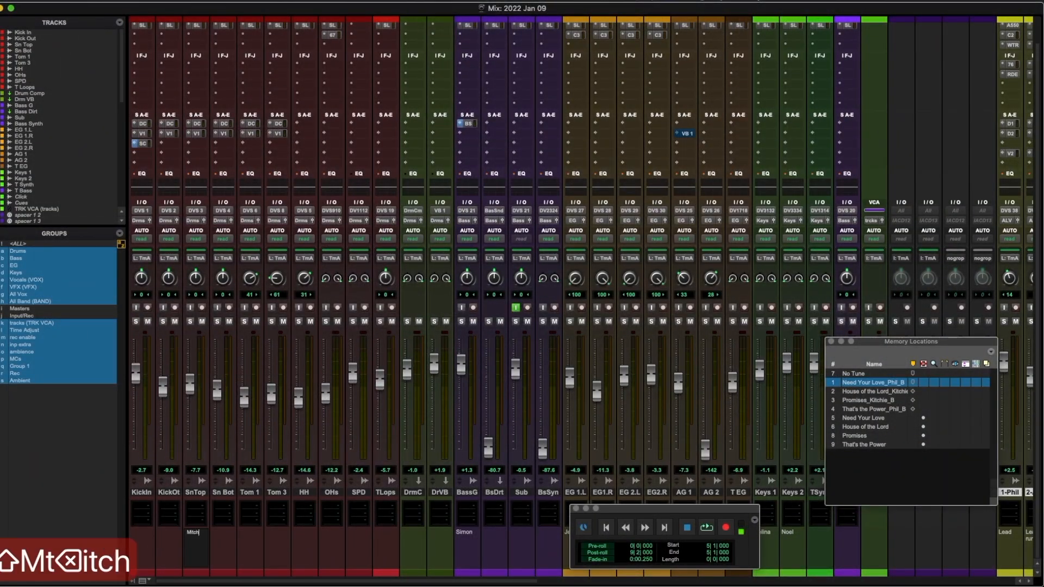
pyautogui.press('Return')
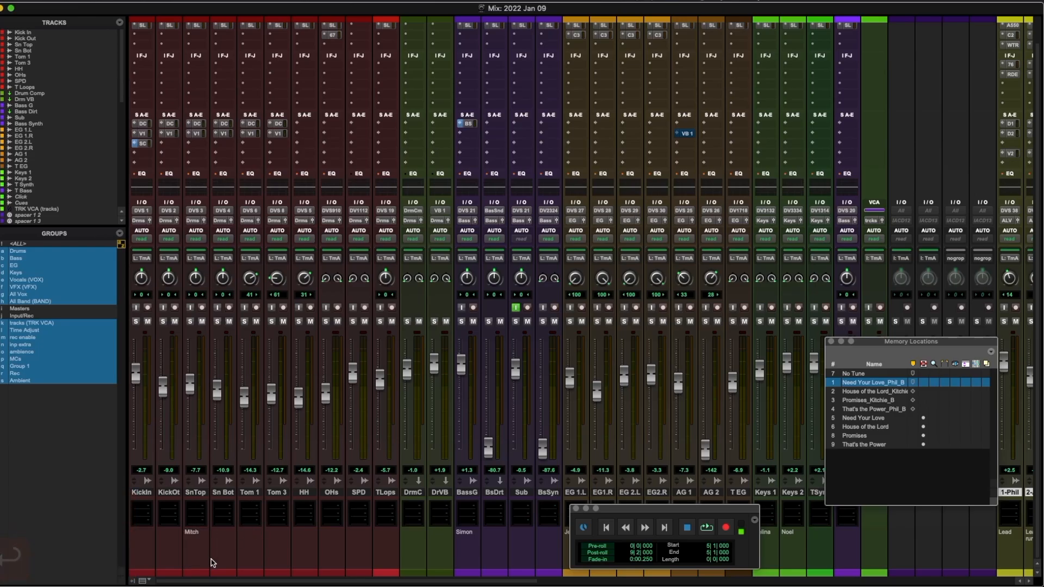
pyautogui.hscroll(15, 212, 563)
pyautogui.hscroll(5, 212, 563)
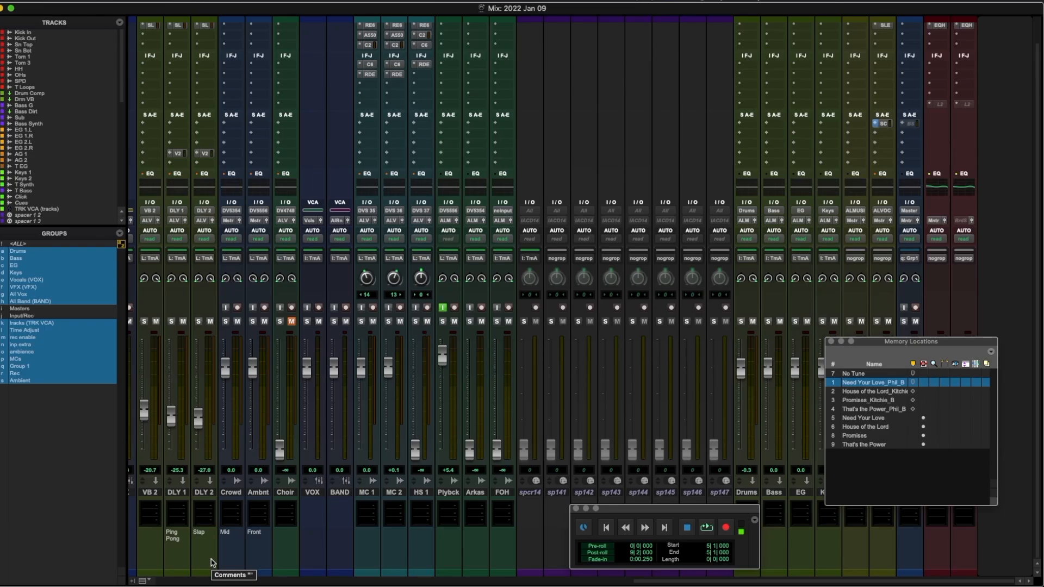
# Step: Close Memory Locations, enable input monitoring on Master Mix, and switch the mixer to wide strips
pyautogui.click(831, 341)
pyautogui.click(904, 308)
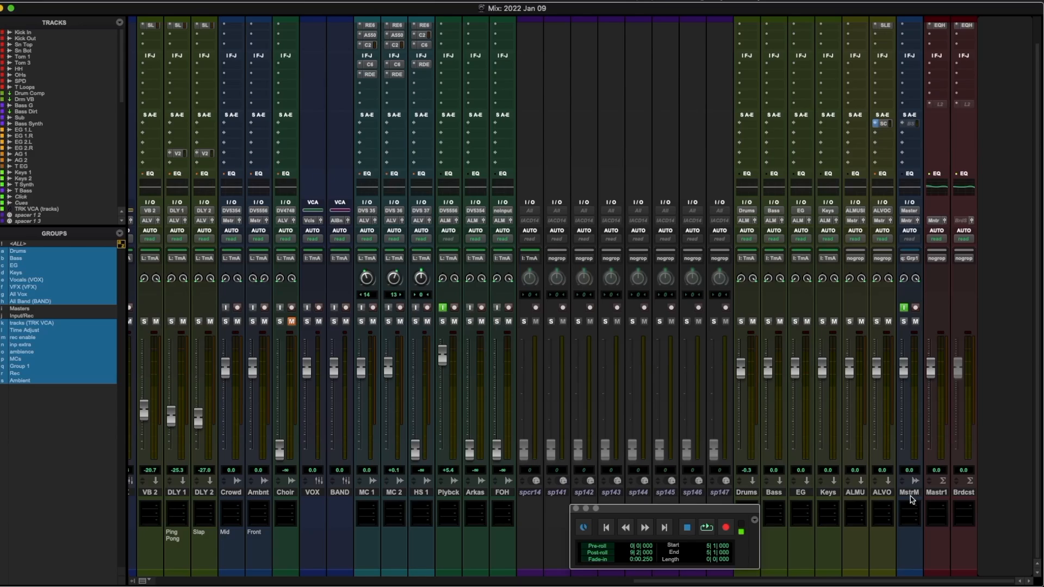
pyautogui.press('alt+super+m')
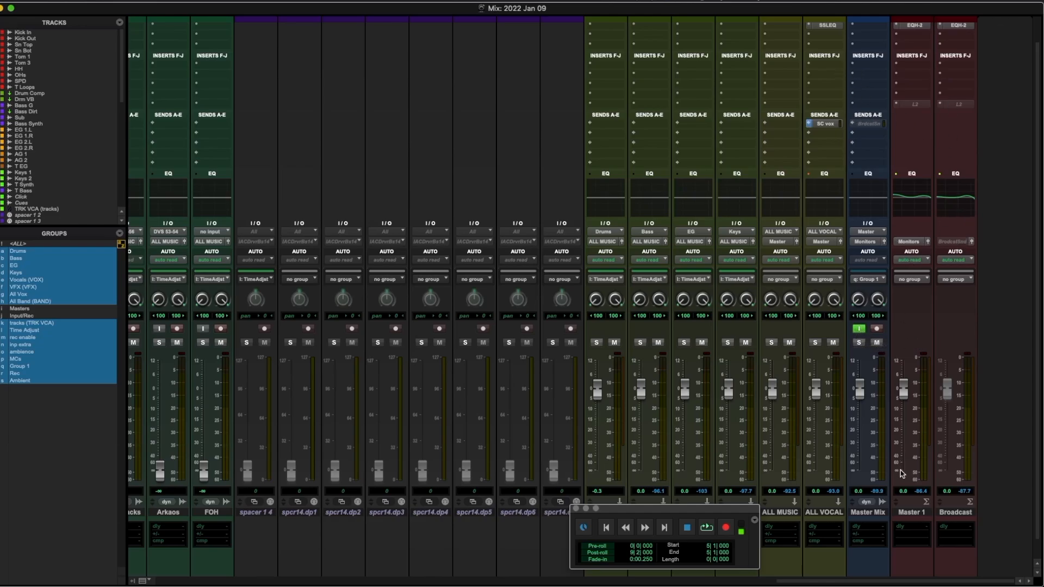
pyautogui.hscroll(-5, 866, 454)
pyautogui.scroll(-1, 866, 454)
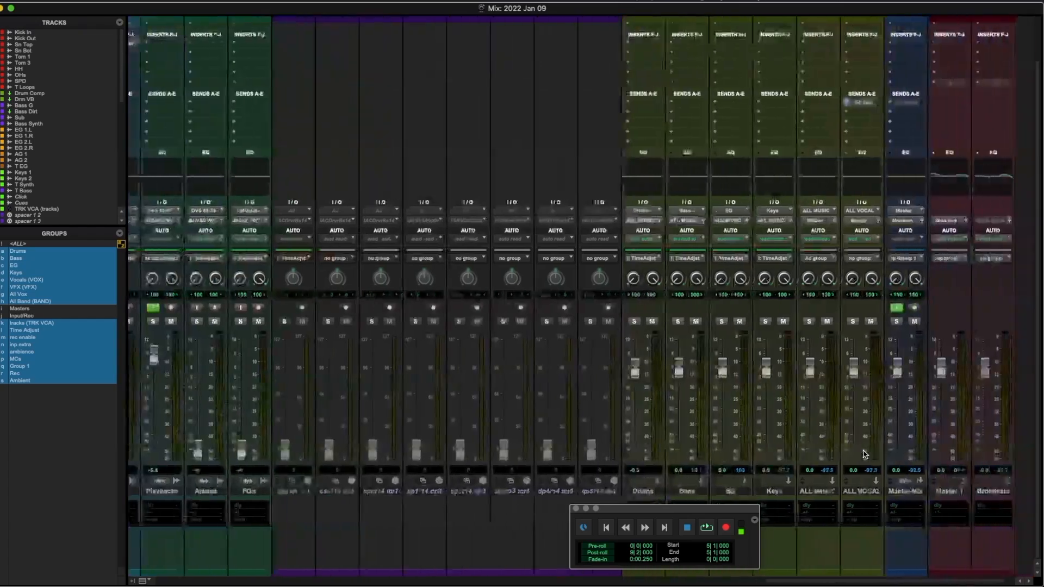
pyautogui.hscroll(3, 865, 457)
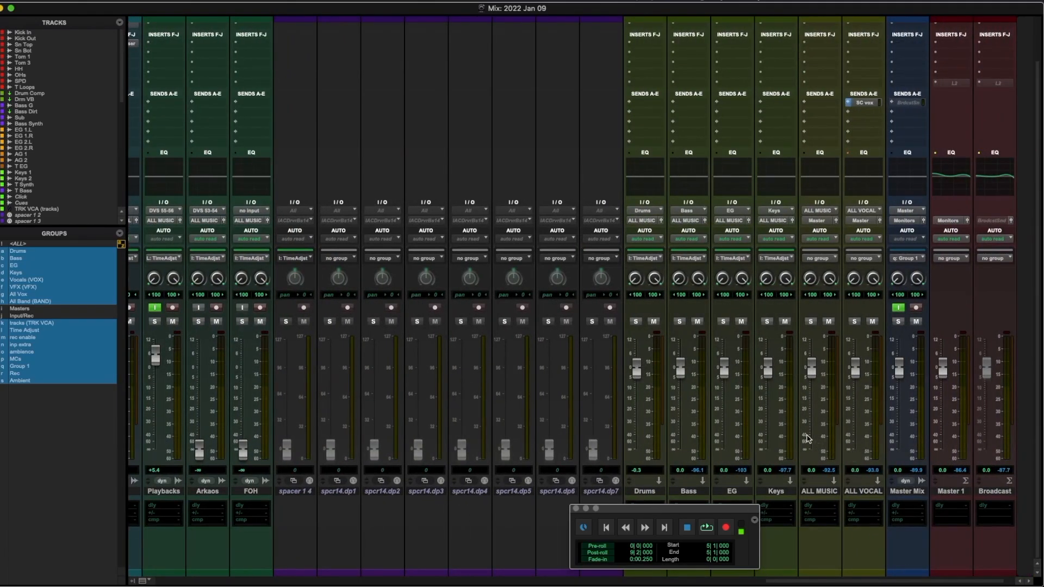
pyautogui.hscroll(-10, 809, 439)
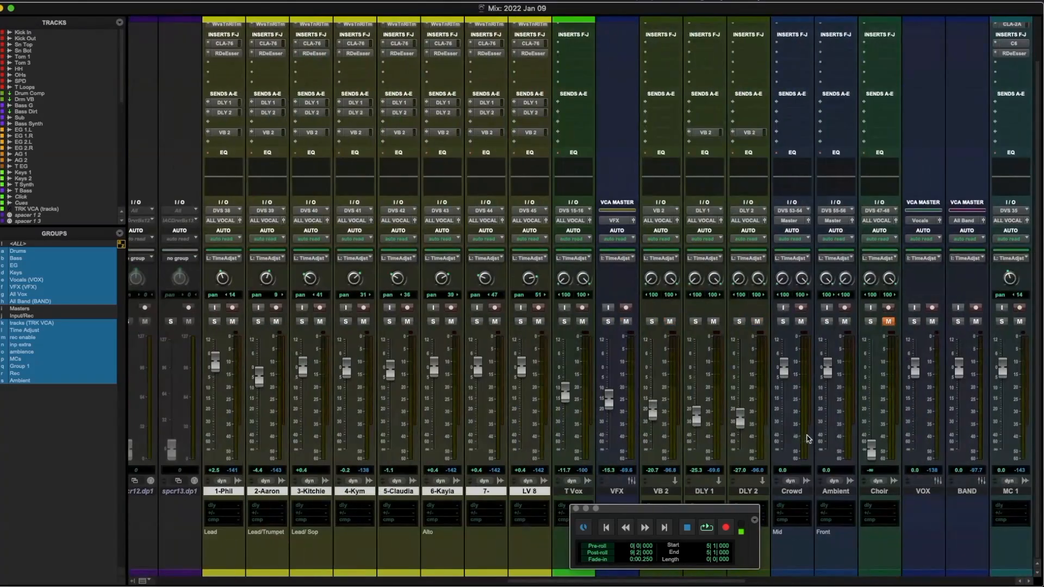
# Step: Record-arm the grouped vocal, Crowd, Ambient, VOX, BAND and MC 1 strips, then reopen Memory Locations with Cmd+5
pyautogui.click(539, 308)
pyautogui.click(539, 309)
pyautogui.click(452, 309)
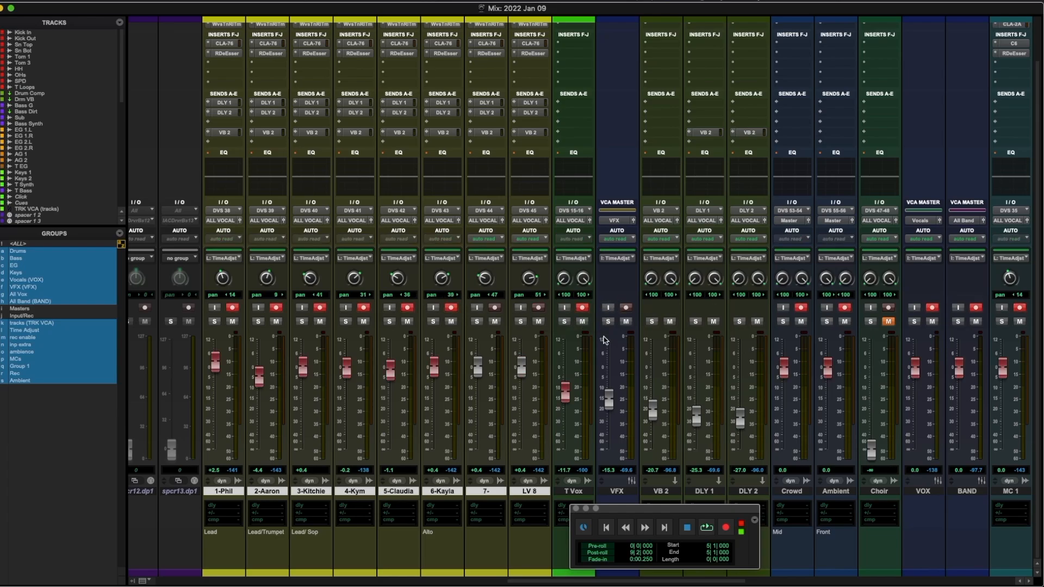
pyautogui.hscroll(-3, 605, 340)
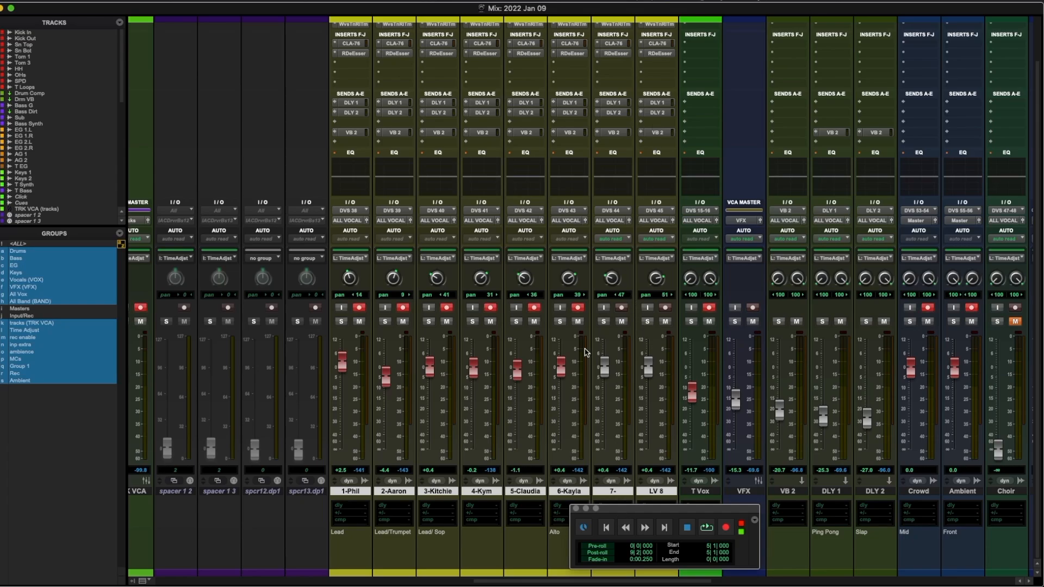
pyautogui.hscroll(2, 750, 359)
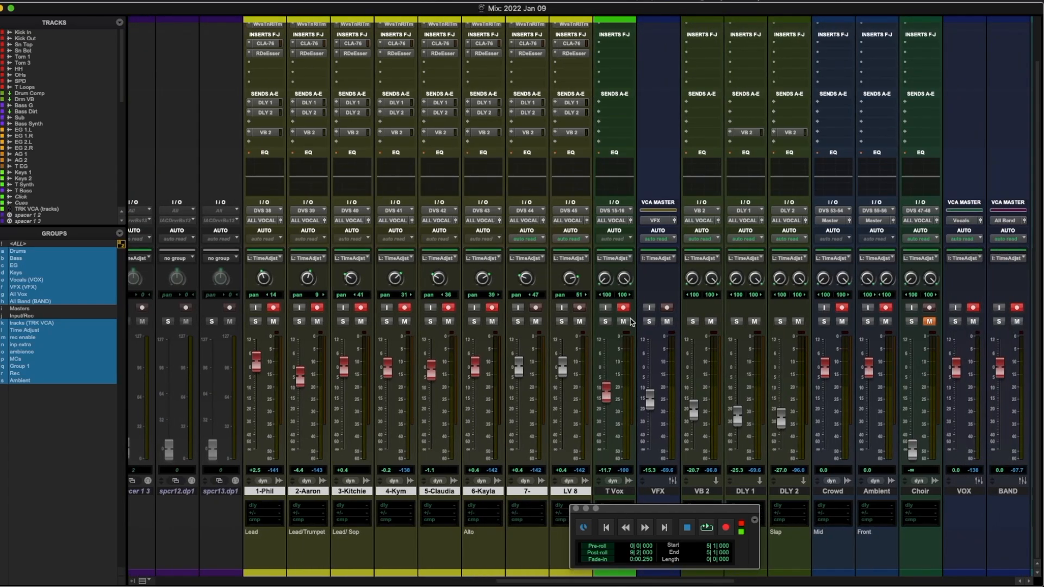
pyautogui.hscroll(10, 631, 321)
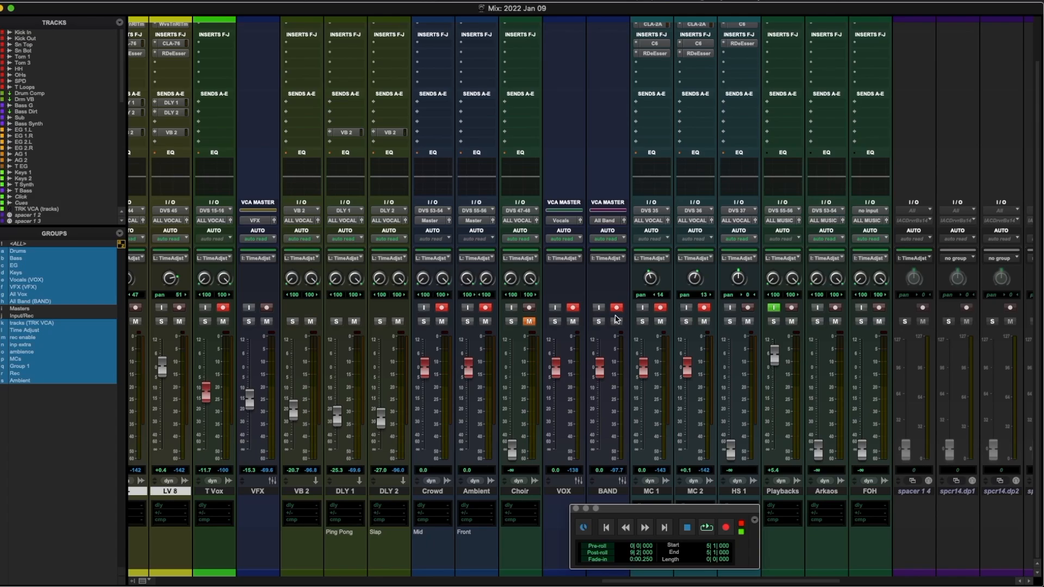
pyautogui.hscroll(15, 631, 315)
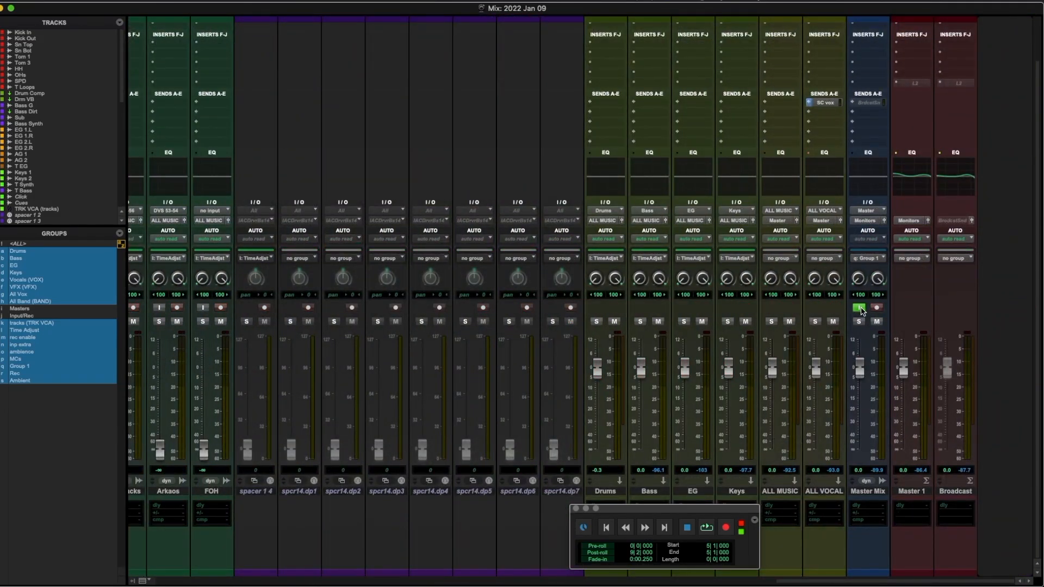
pyautogui.press('super+5')
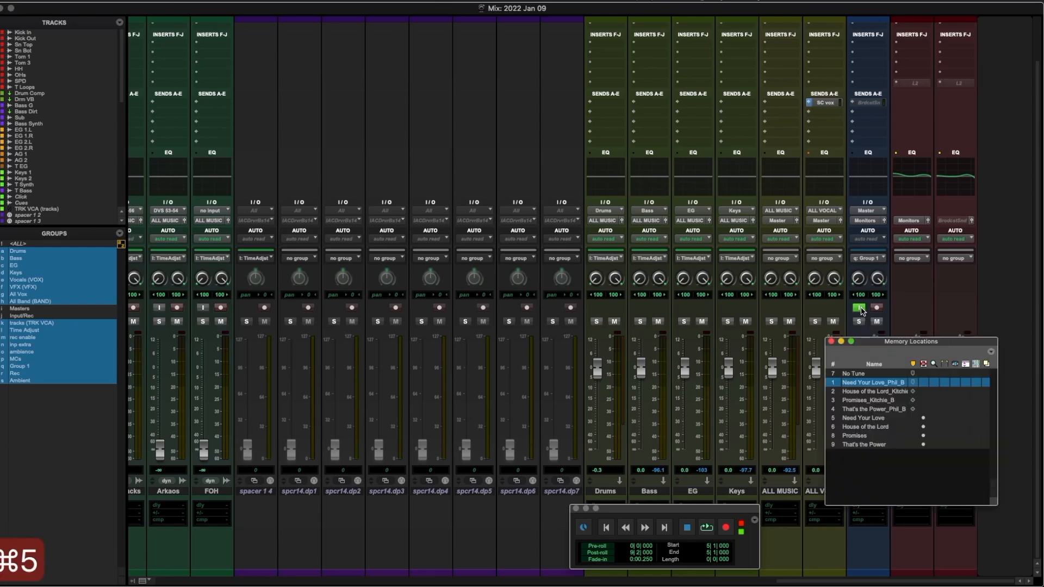